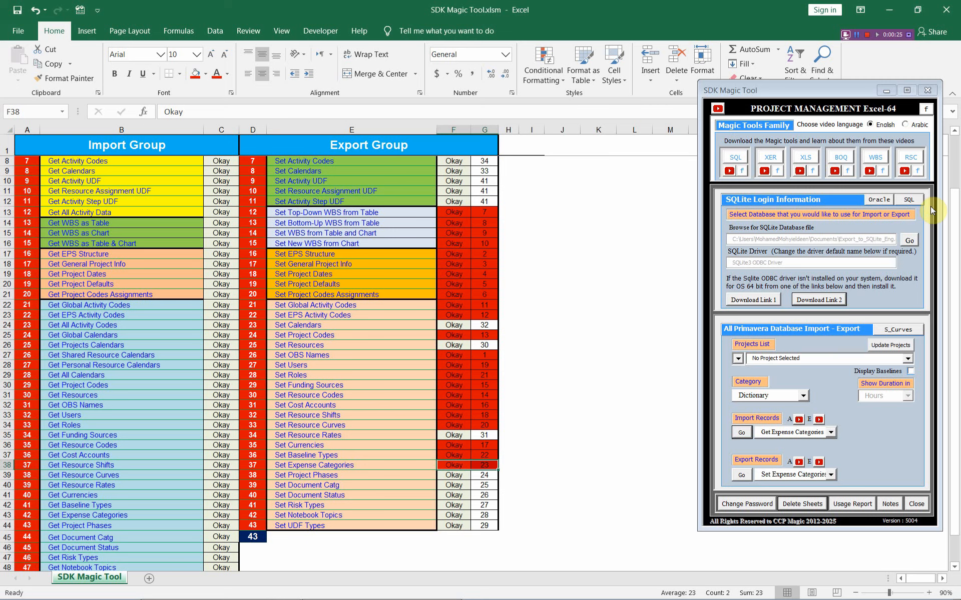
Import the Dictionary category's expense categories from the SQLite database with Get Expense Categories and dismiss the information screen.
{"action": "left_click", "coordinate": [803, 395]}
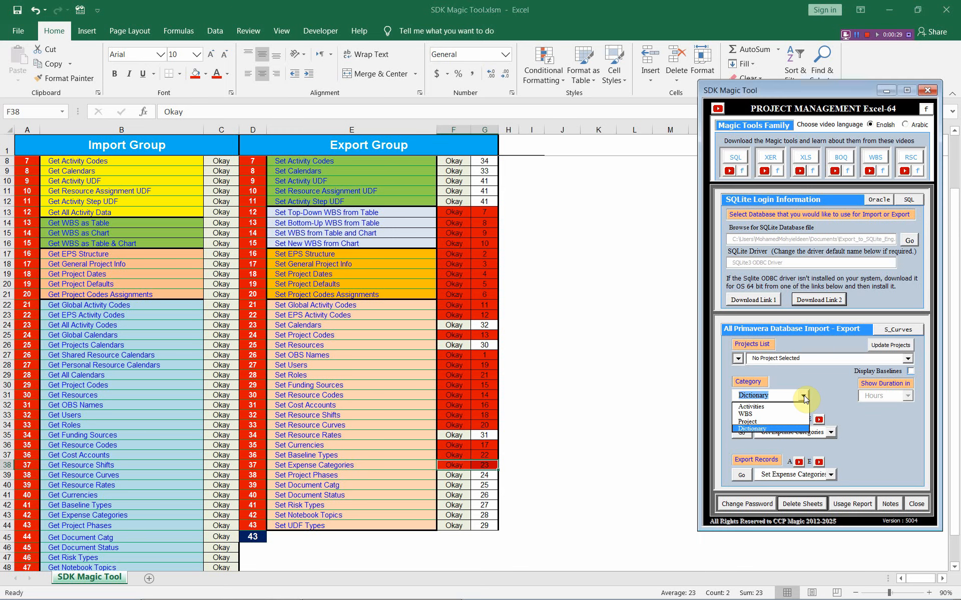
{"action": "left_click", "coordinate": [792, 430]}
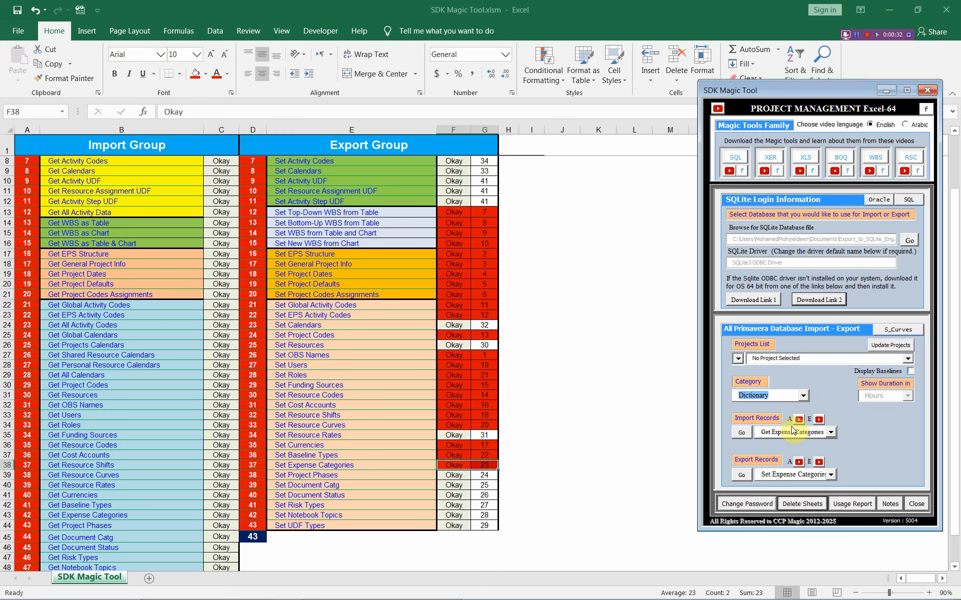
{"action": "left_click", "coordinate": [831, 433]}
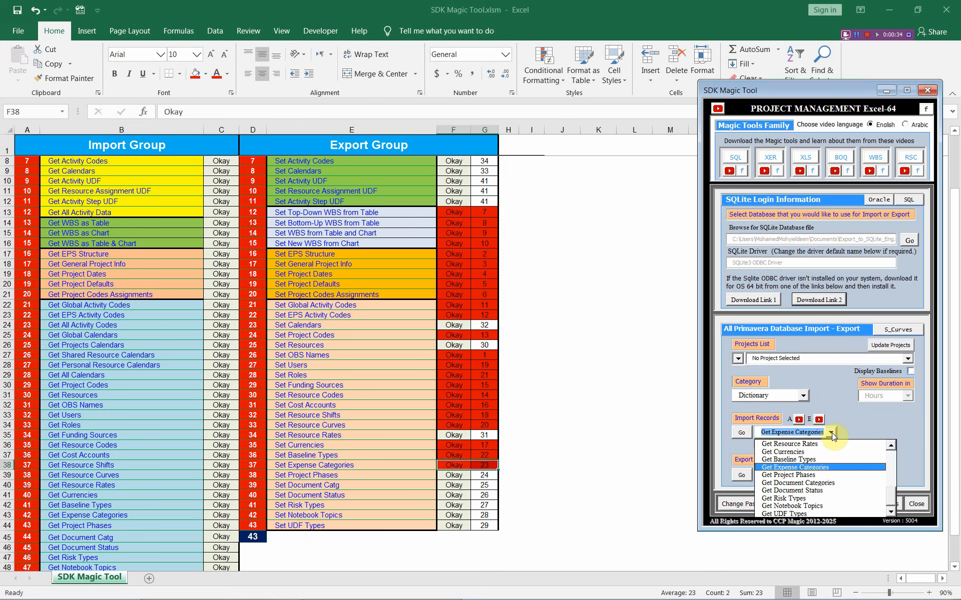
{"action": "left_click", "coordinate": [832, 468]}
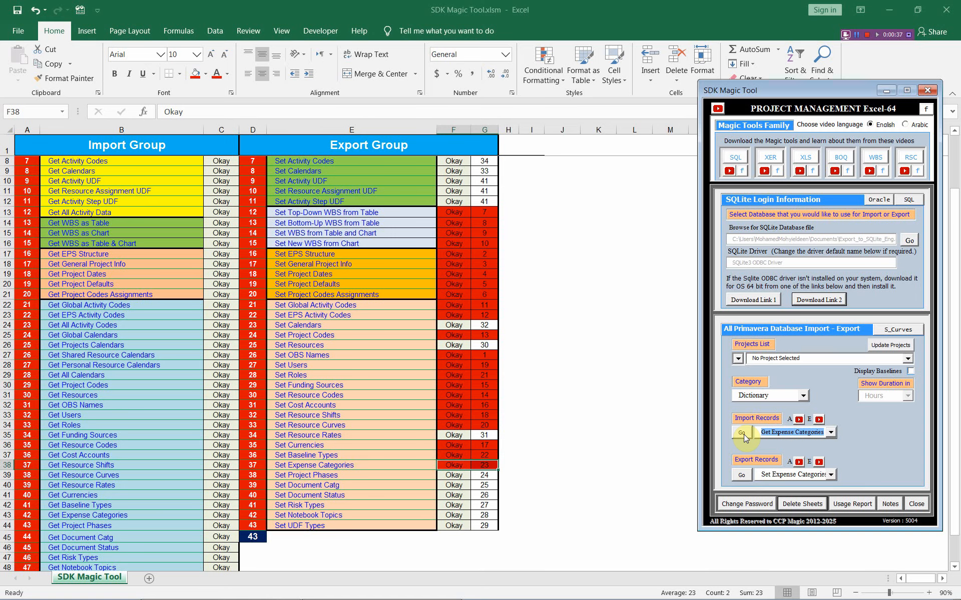
{"action": "left_click", "coordinate": [743, 434]}
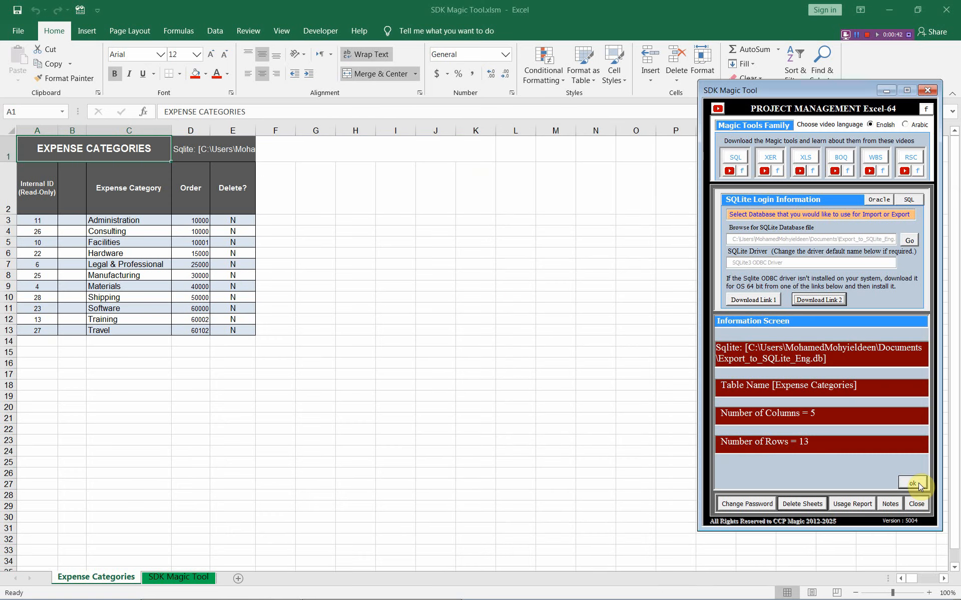
{"action": "left_click", "coordinate": [913, 484]}
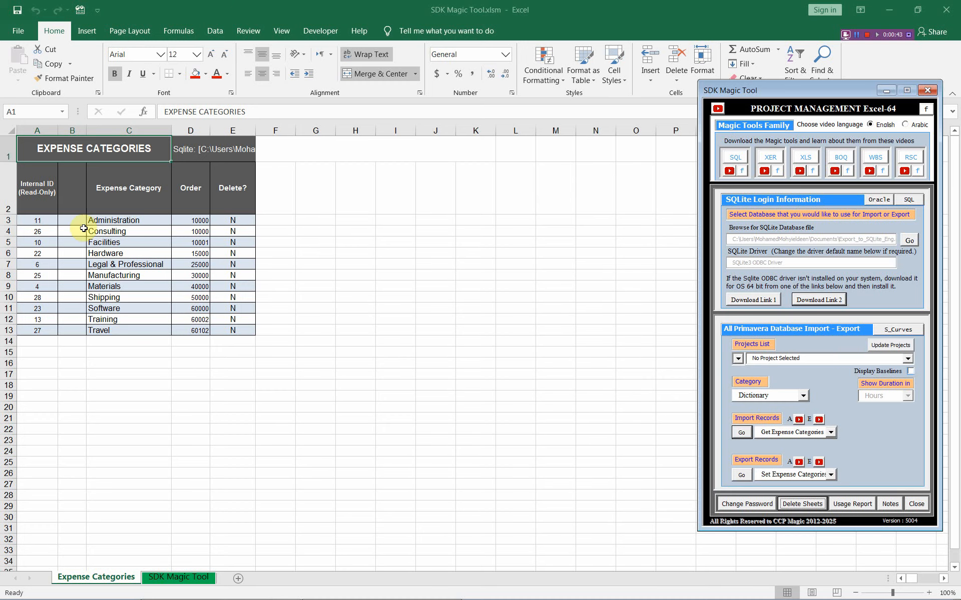
Select the imported records in A3:E13 and compare them with the Expense Categories under Admin Categories in Primavera P6.
{"action": "left_click_drag", "start_coordinate": [38, 221], "coordinate": [244, 328]}
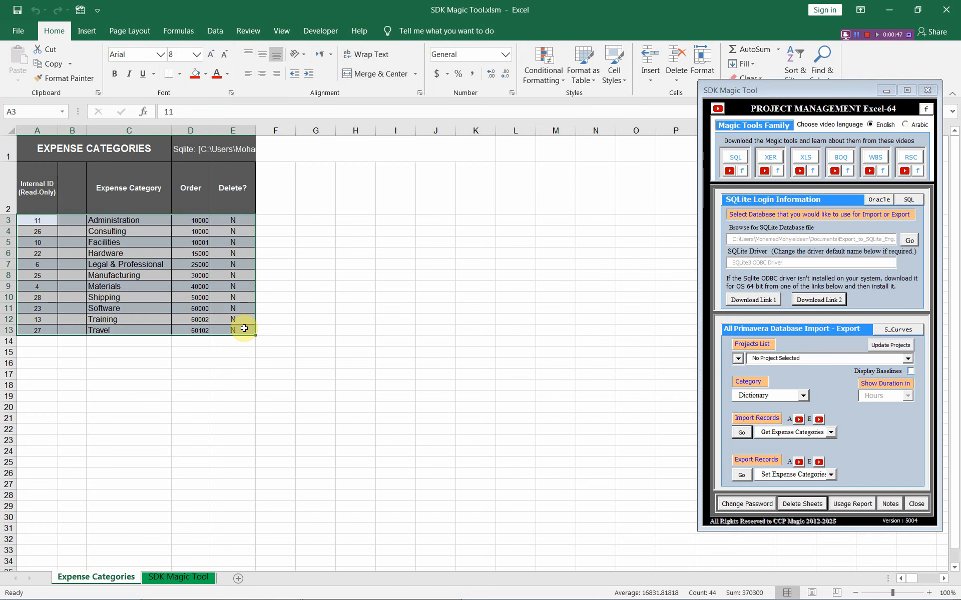
{"action": "key", "text": "alt+Tab"}
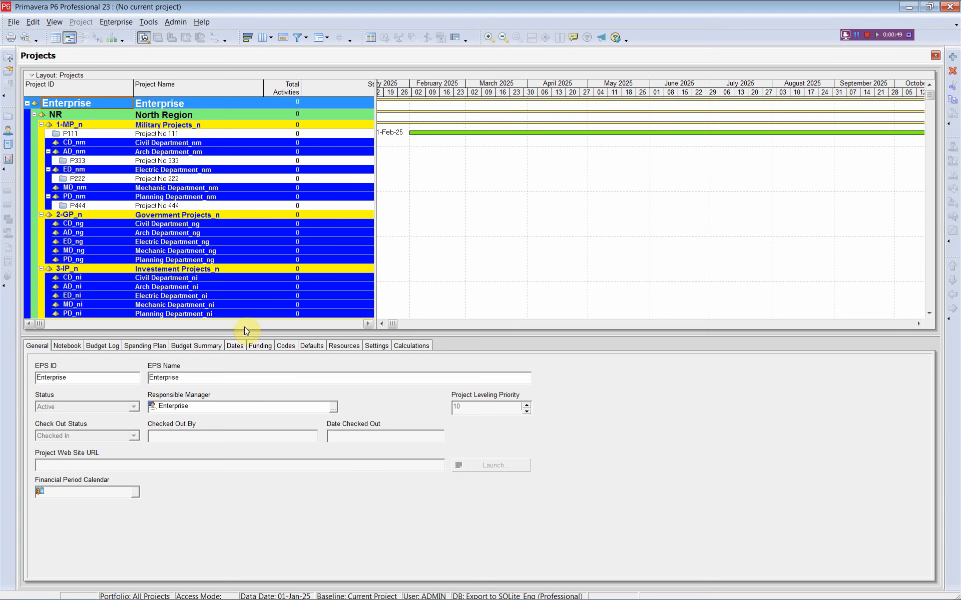
{"action": "left_click", "coordinate": [176, 21]}
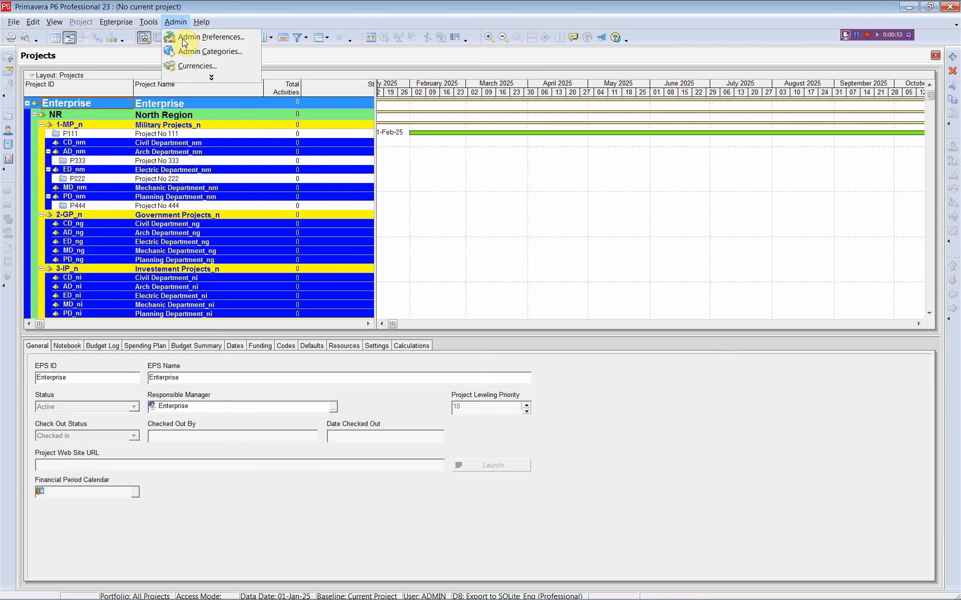
{"action": "left_click", "coordinate": [194, 57]}
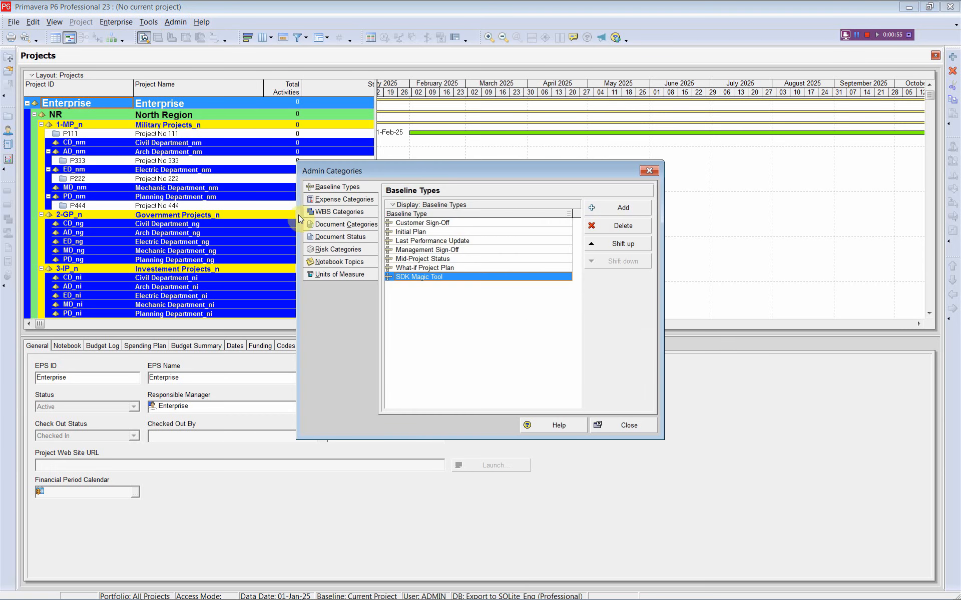
{"action": "left_click", "coordinate": [325, 204]}
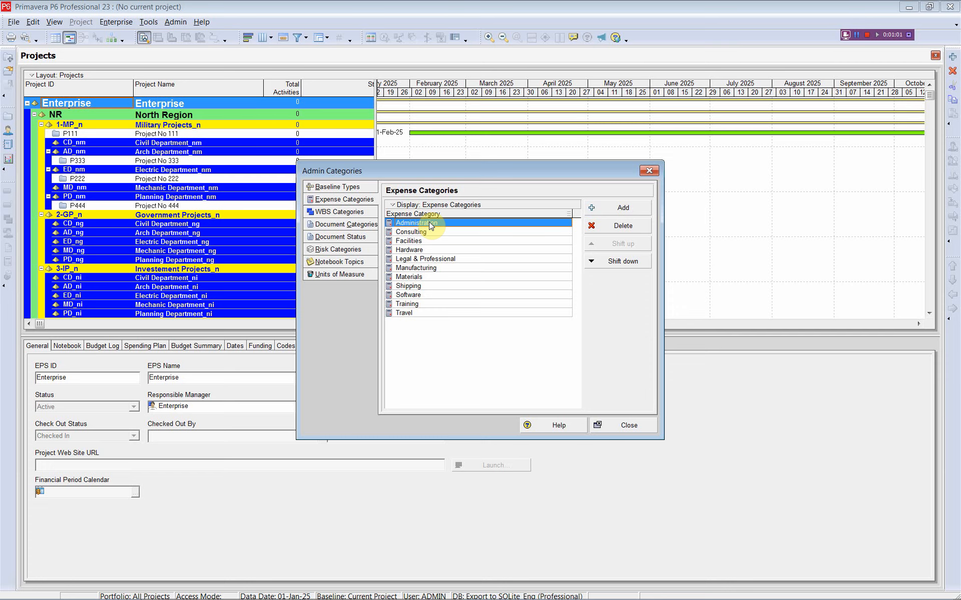
{"action": "left_click", "coordinate": [649, 170]}
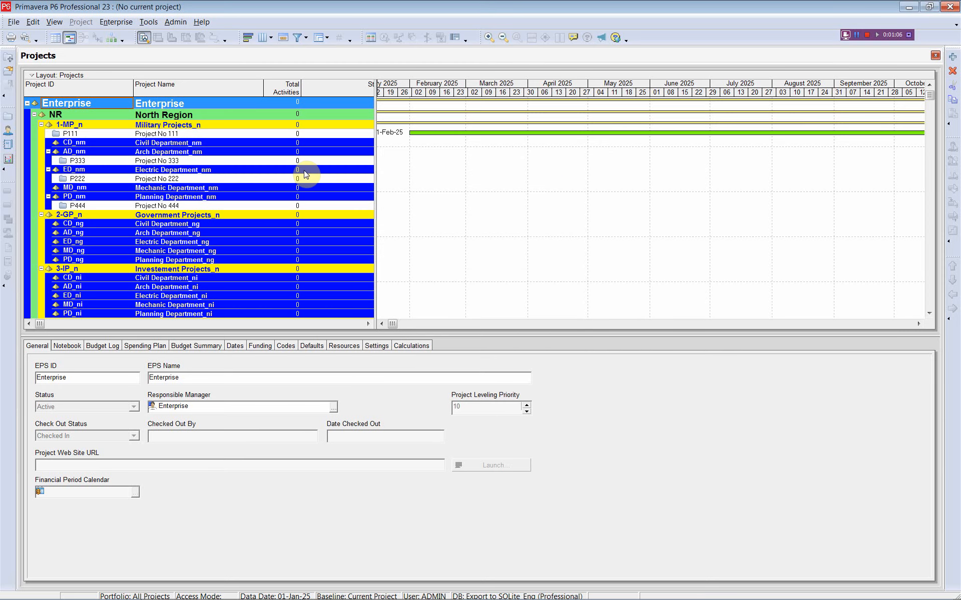
Switch back to Excel, duplicate the Expense Categories sheet next to the original, and return to the original sheet.
{"action": "key", "text": "alt+Tab"}
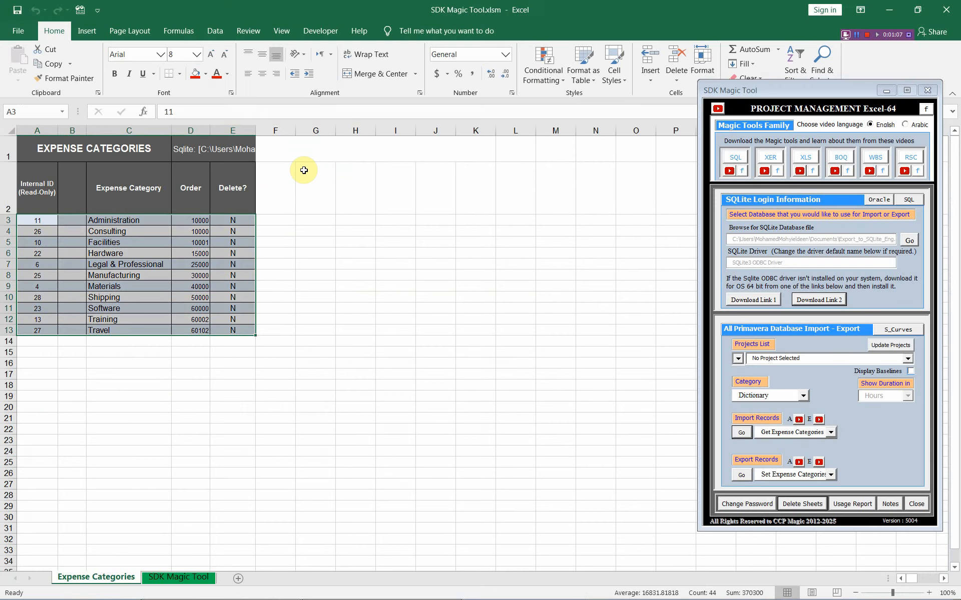
{"action": "left_click", "coordinate": [79, 145]}
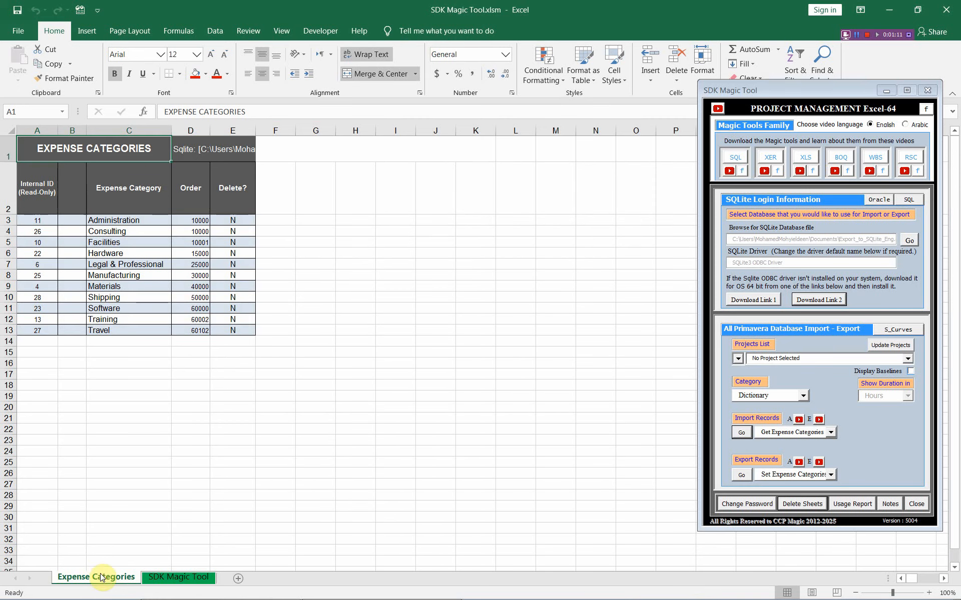
{"action": "left_click_drag", "start_coordinate": [102, 577], "coordinate": [153, 578]}
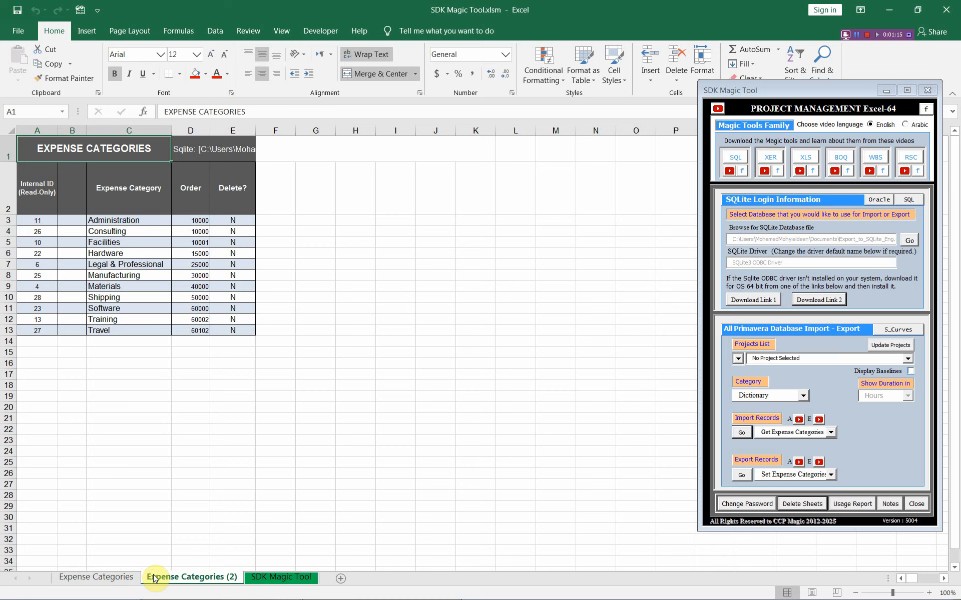
{"action": "left_click", "coordinate": [123, 578]}
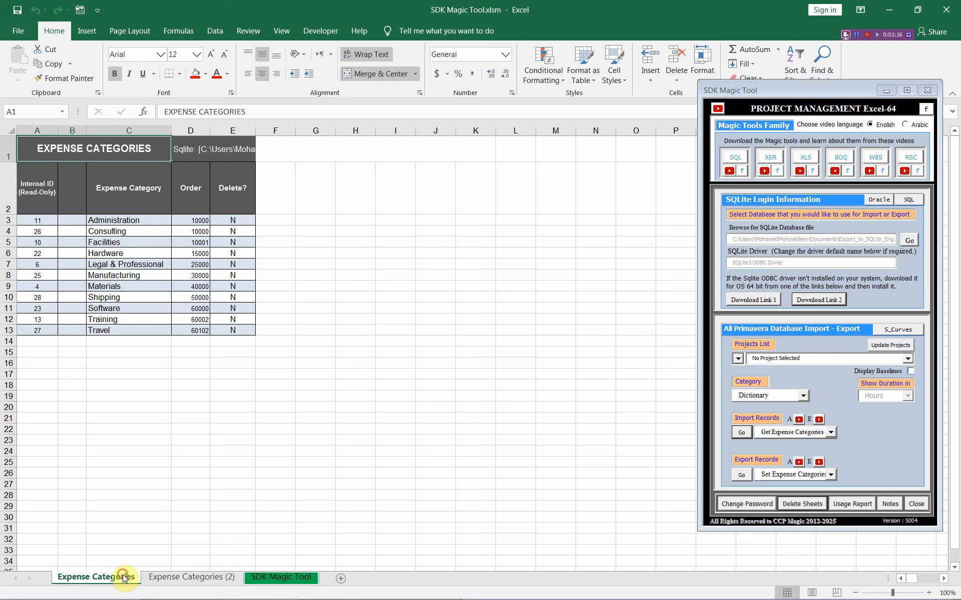
Set the Delete? column to y for all expense categories in rows 3 to 13.
{"action": "left_click", "coordinate": [229, 217]}
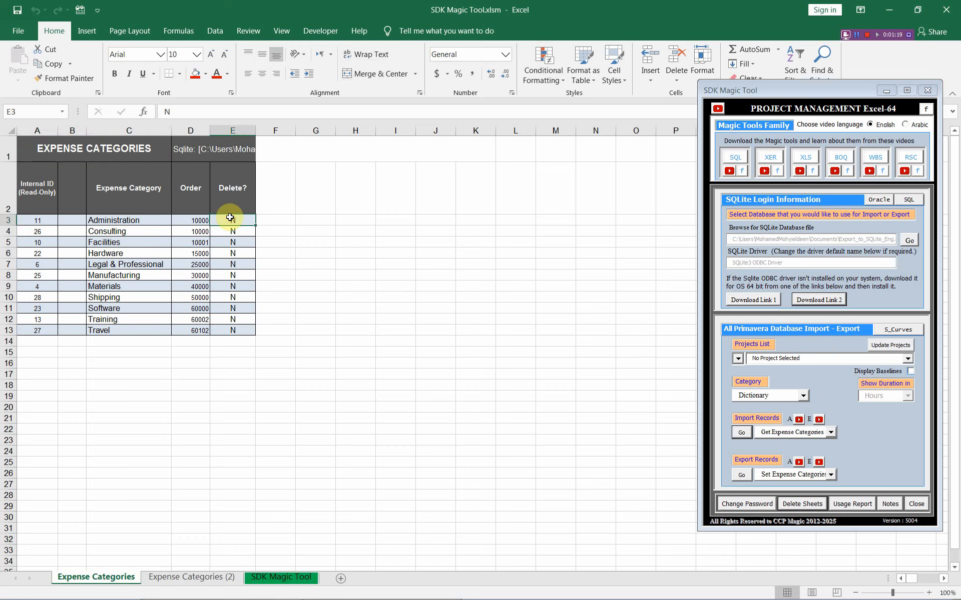
{"action": "type", "text": "y"}
{"action": "left_click", "coordinate": [311, 253]}
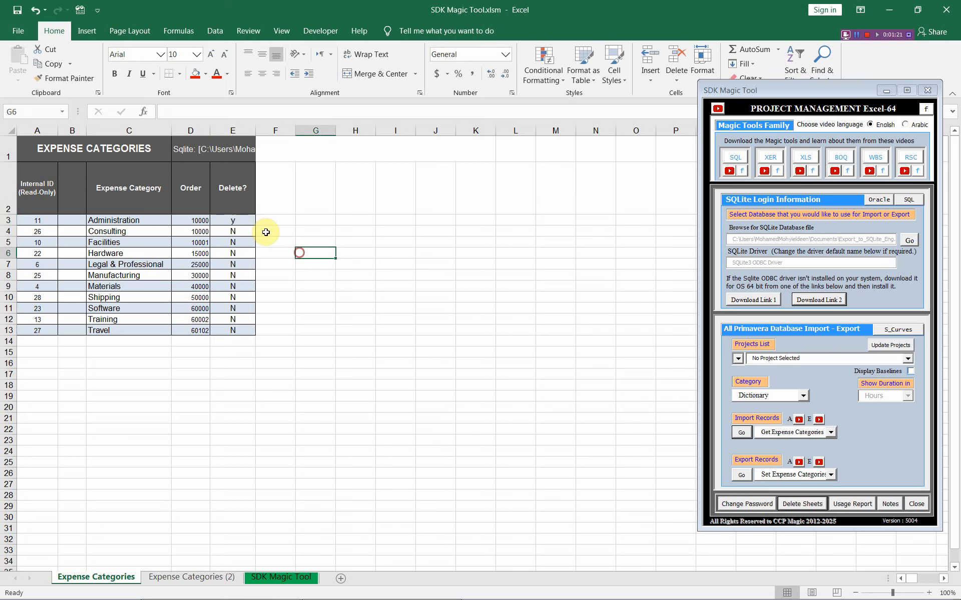
{"action": "left_click", "coordinate": [237, 221]}
{"action": "double_click", "coordinate": [255, 226]}
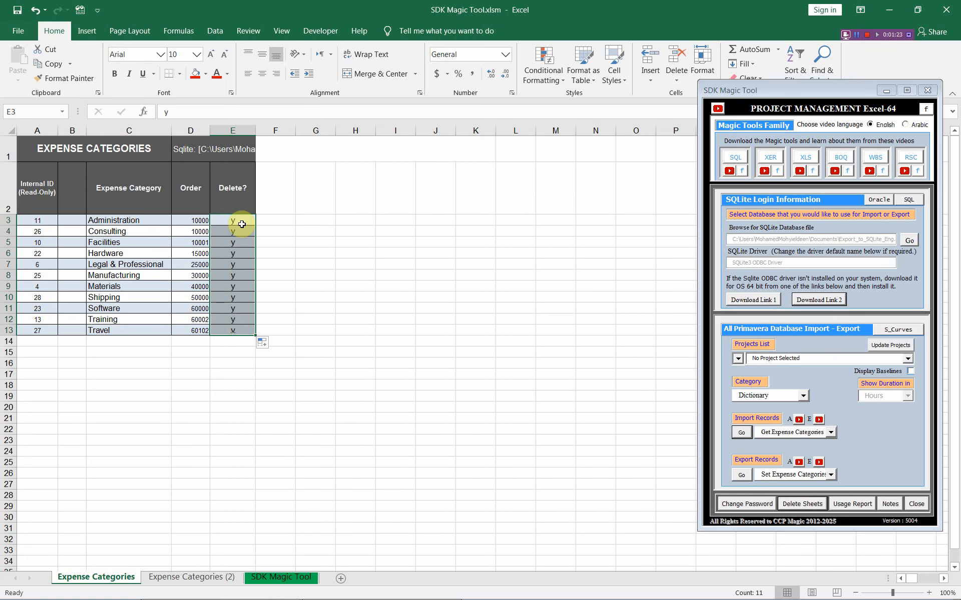
{"action": "left_click", "coordinate": [243, 222]}
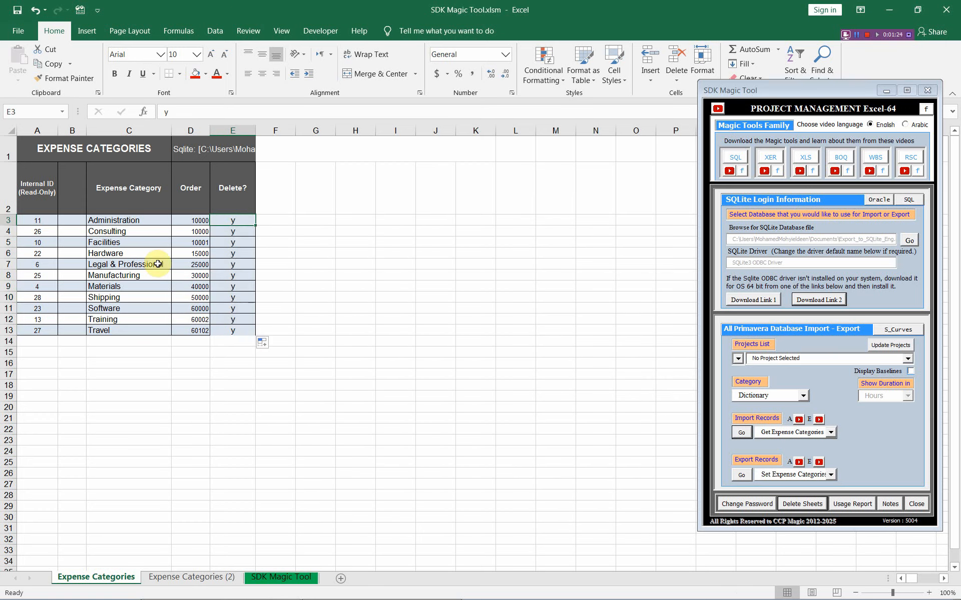
Export the marked deletions to the database with Set Expense Categories and re-import the expense categories into the sheet.
{"action": "left_click", "coordinate": [738, 478]}
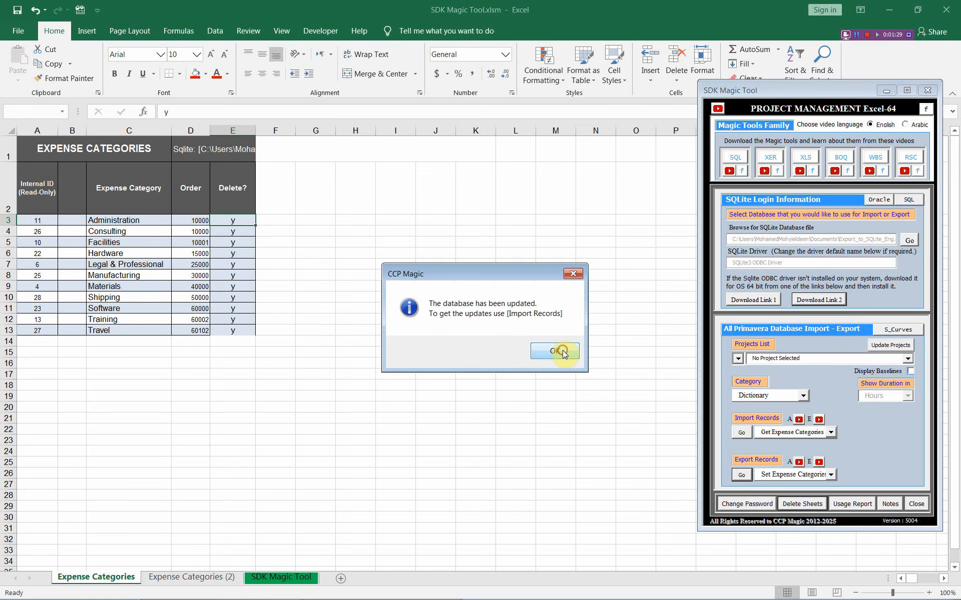
{"action": "left_click", "coordinate": [563, 353]}
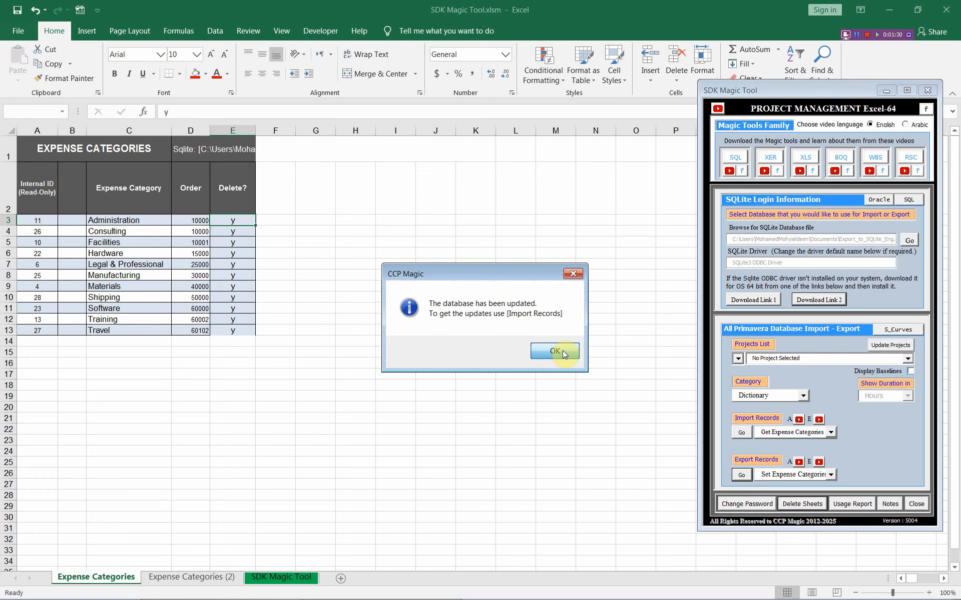
{"action": "left_click", "coordinate": [742, 433]}
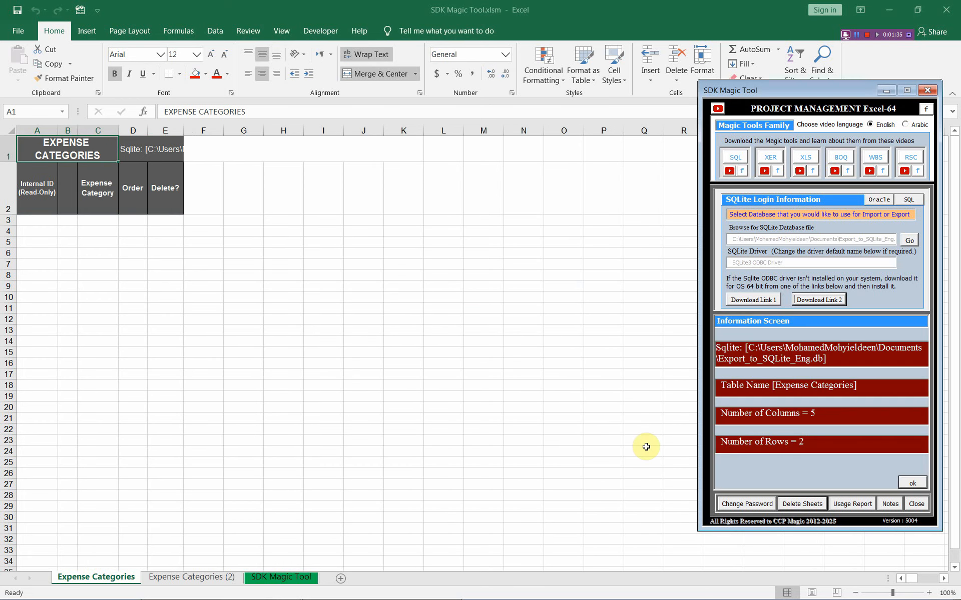
{"action": "left_click", "coordinate": [913, 484]}
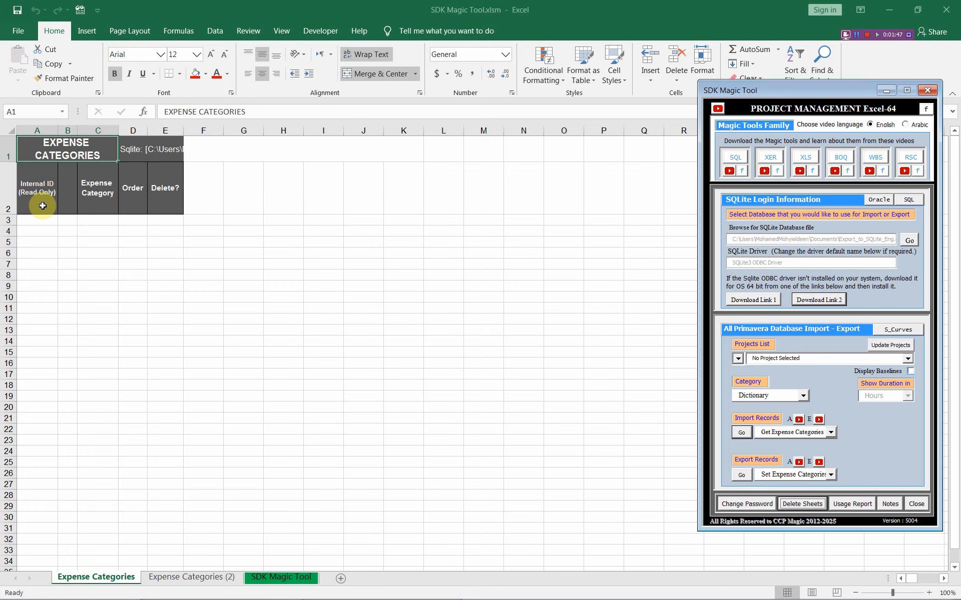
Switch to Primavera P6, refresh the data, and check the Expense Categories list under Admin Categories.
{"action": "key", "text": "alt+Tab"}
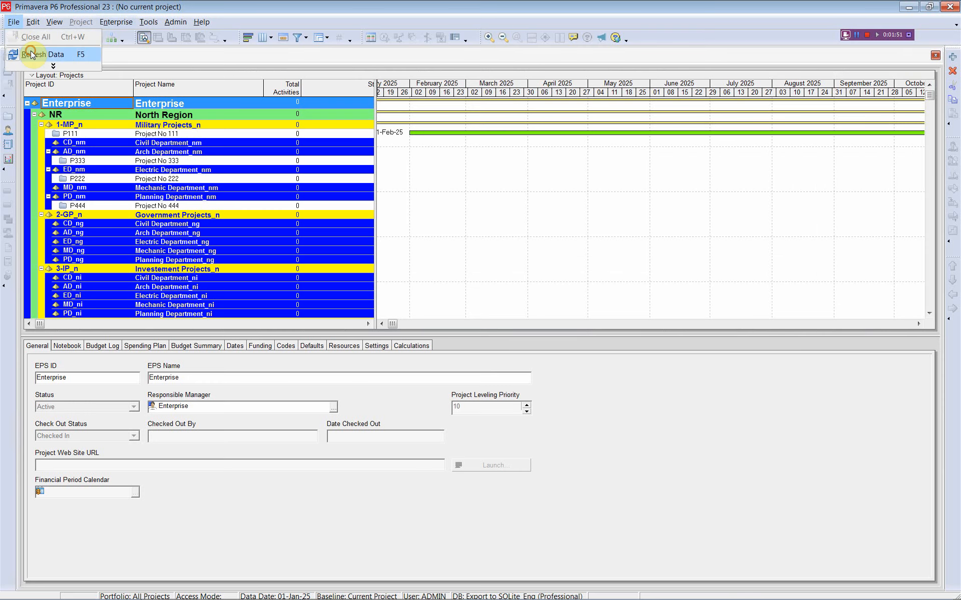
{"action": "left_click", "coordinate": [173, 23]}
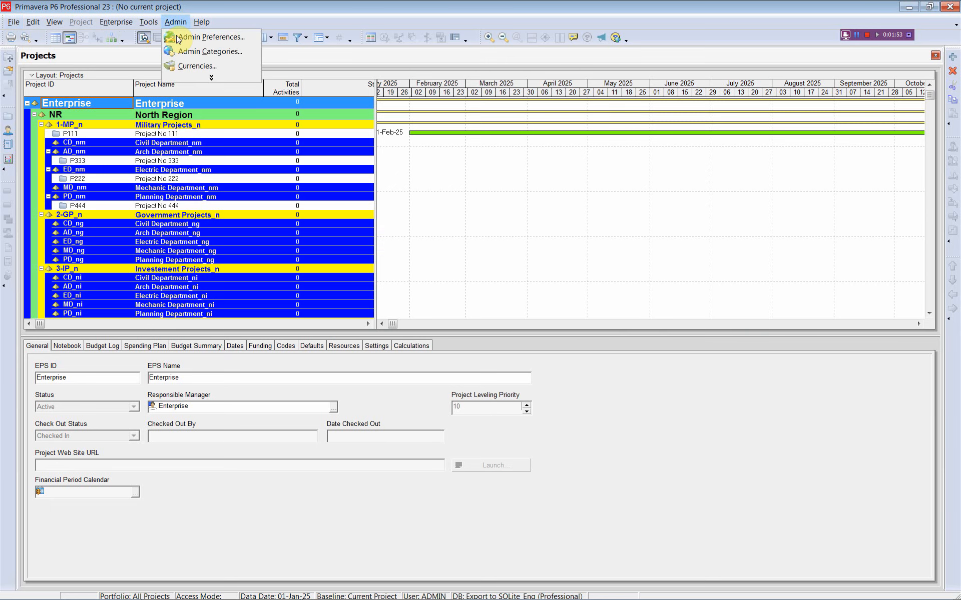
{"action": "left_click", "coordinate": [200, 56]}
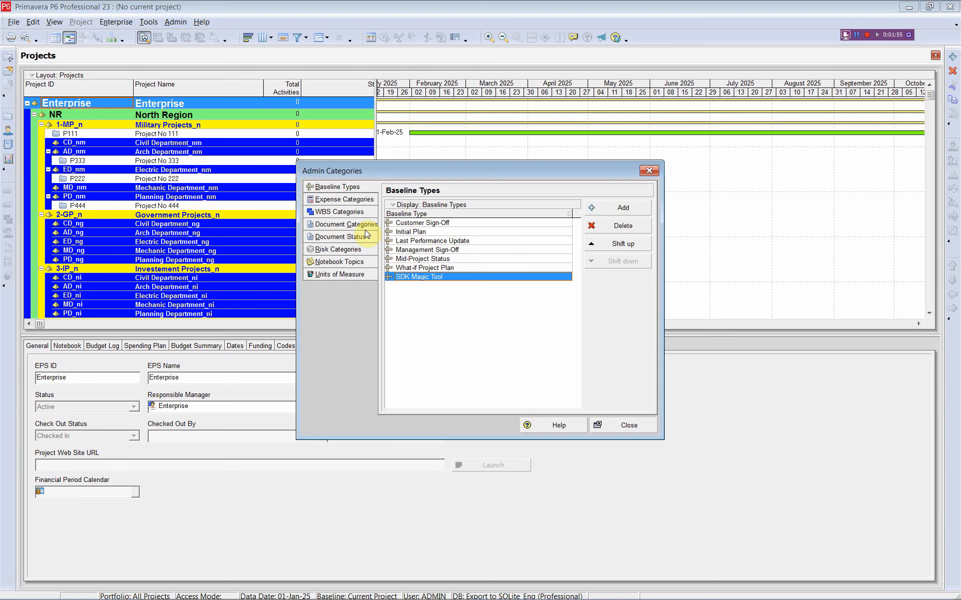
{"action": "left_click", "coordinate": [333, 200]}
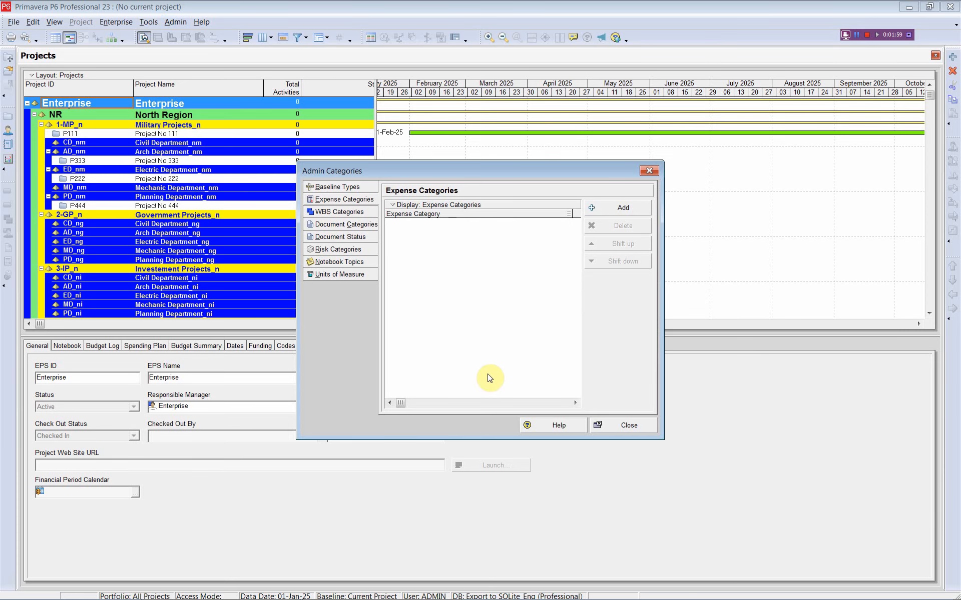
{"action": "left_click", "coordinate": [650, 171]}
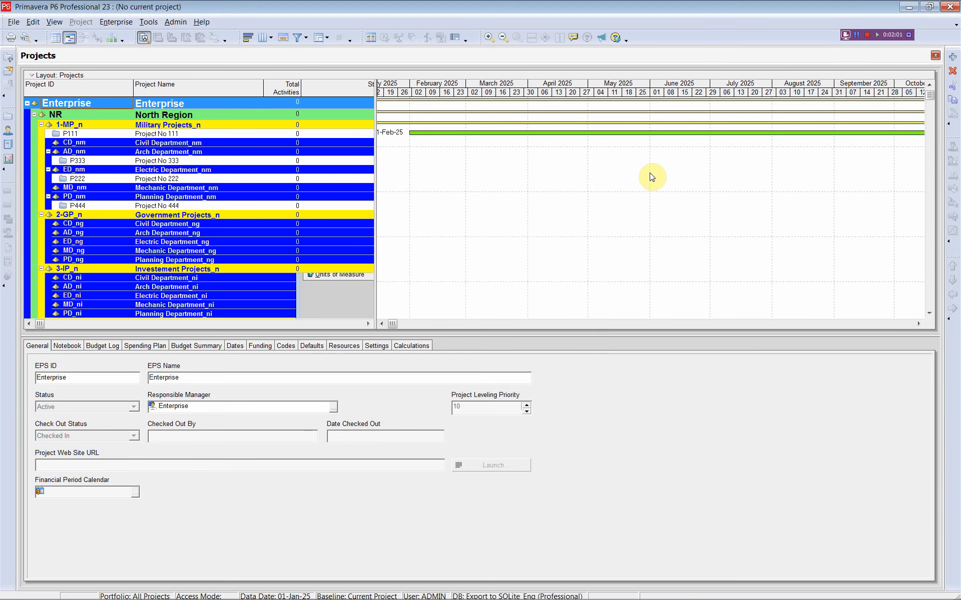
Back in Excel, copy the records in A3:E13 from the duplicate sheet and paste them at A3 of the Expense Categories sheet.
{"action": "key", "text": "alt+Tab"}
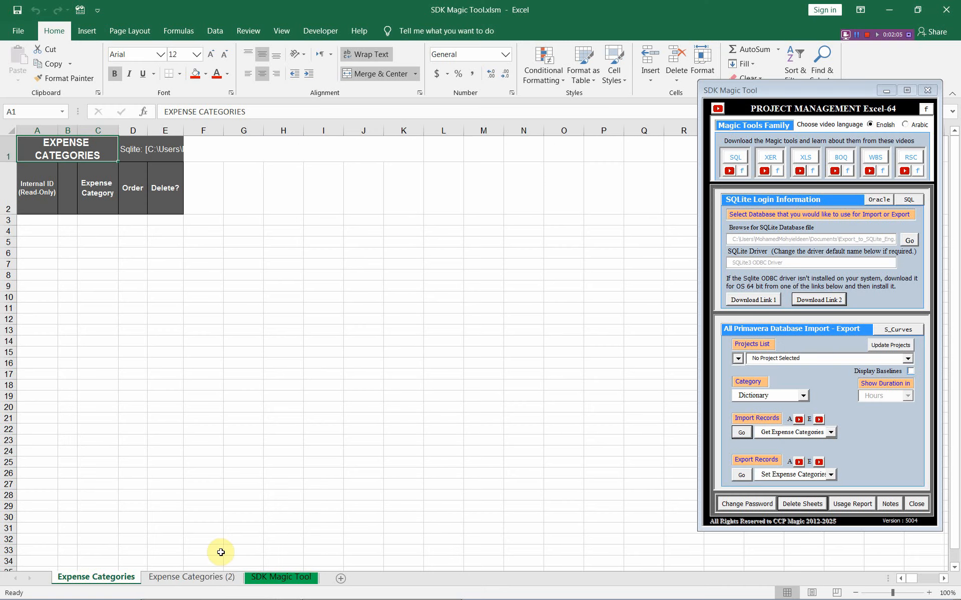
{"action": "left_click", "coordinate": [191, 577]}
{"action": "left_click", "coordinate": [38, 223]}
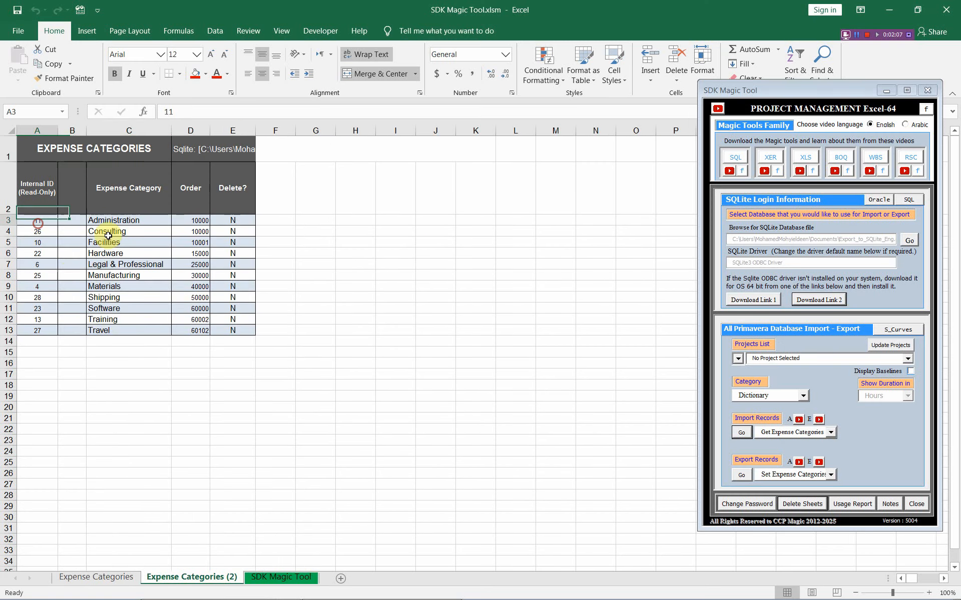
{"action": "left_click_drag", "start_coordinate": [107, 235], "coordinate": [229, 326]}
{"action": "right_click", "coordinate": [215, 302]}
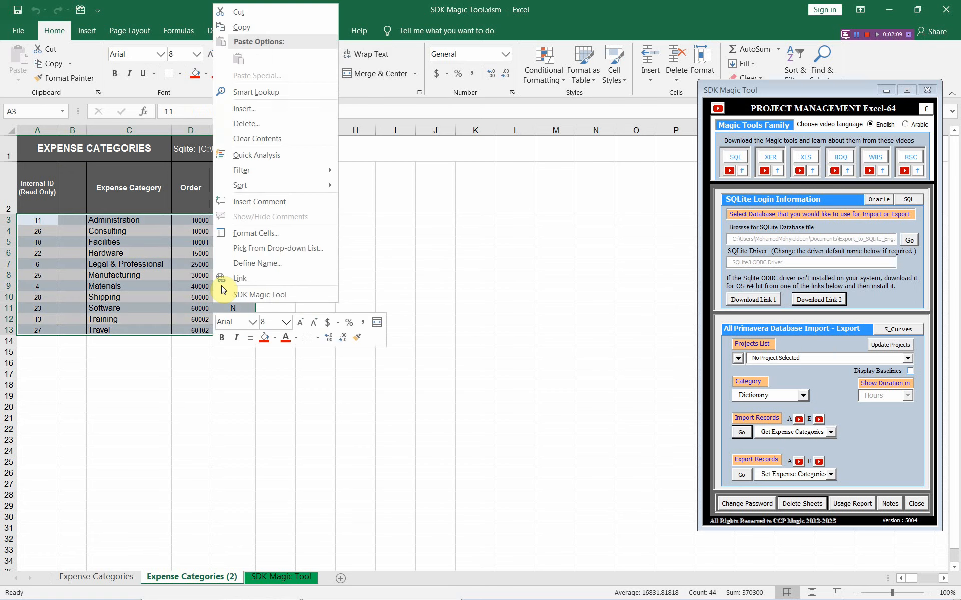
{"action": "left_click", "coordinate": [247, 34]}
{"action": "left_click", "coordinate": [117, 577]}
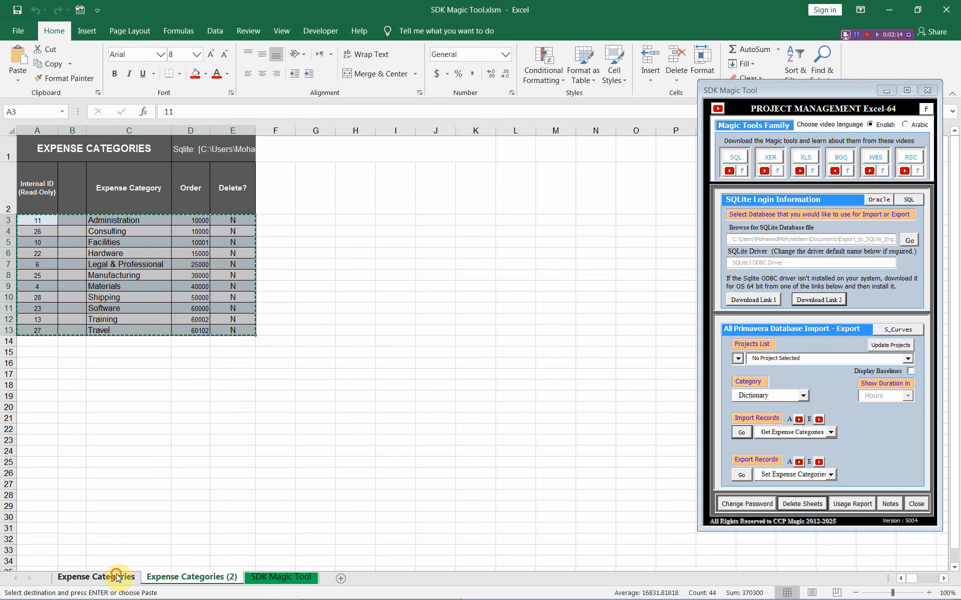
{"action": "right_click", "coordinate": [44, 220]}
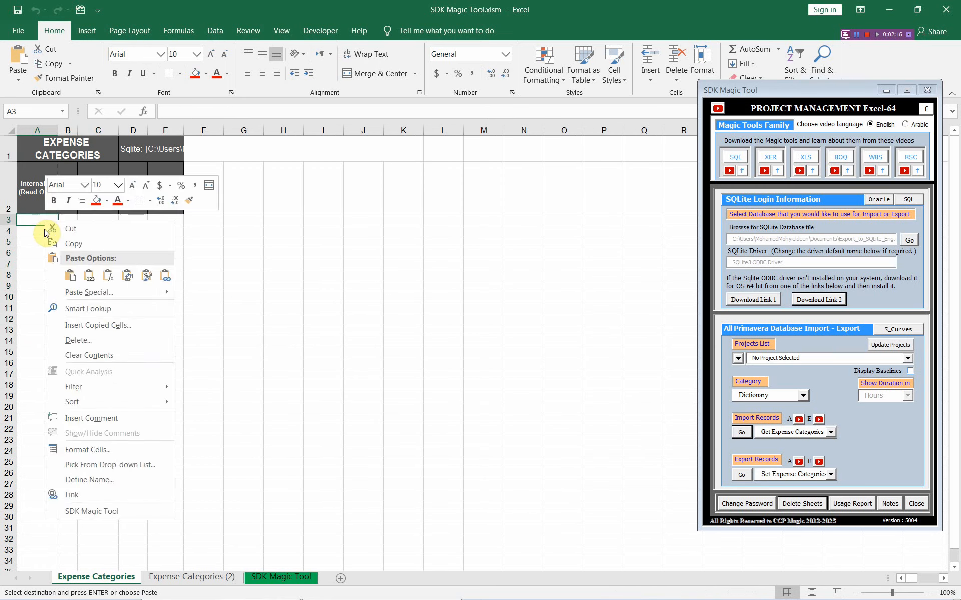
{"action": "left_click", "coordinate": [70, 275]}
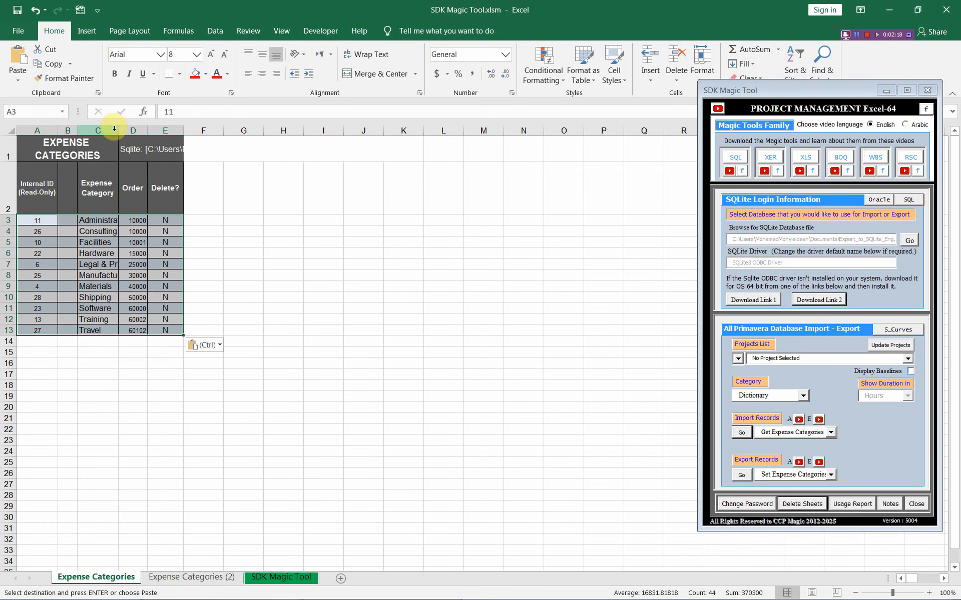
Widen the Expense Category column and clear the Internal ID values in A3:A13.
{"action": "left_click_drag", "start_coordinate": [118, 130], "coordinate": [198, 134]}
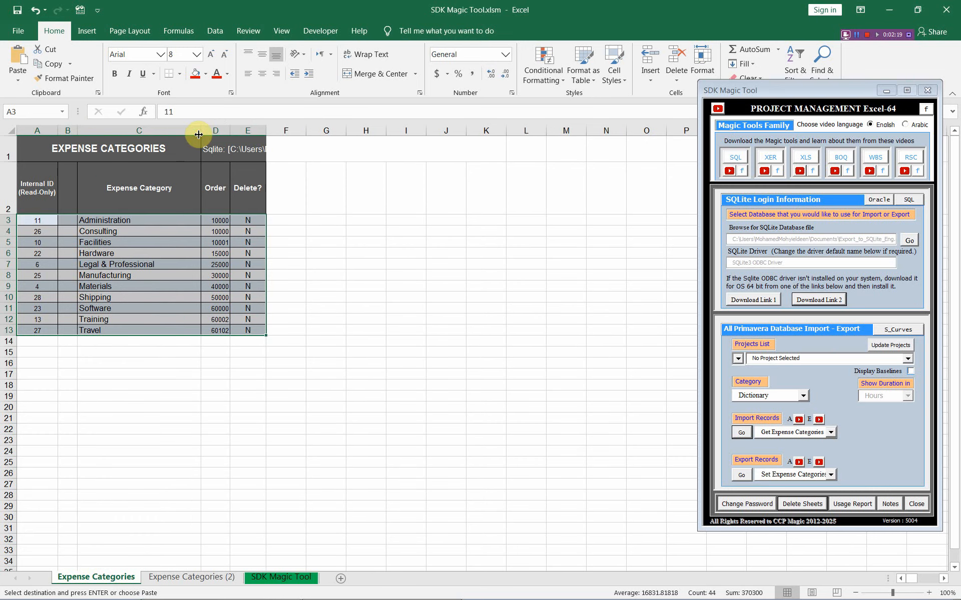
{"action": "left_click", "coordinate": [33, 220]}
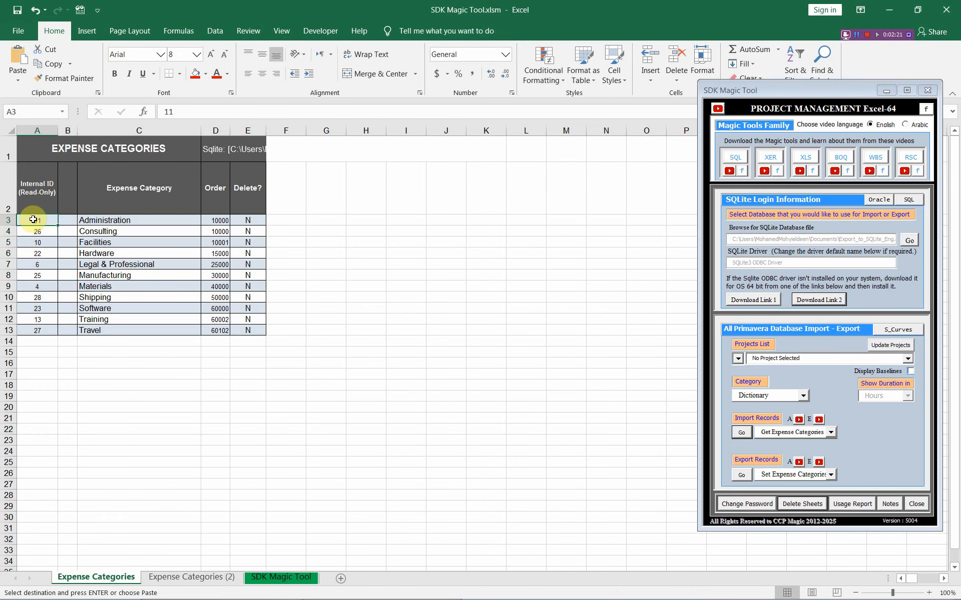
{"action": "left_click_drag", "start_coordinate": [33, 220], "coordinate": [26, 327]}
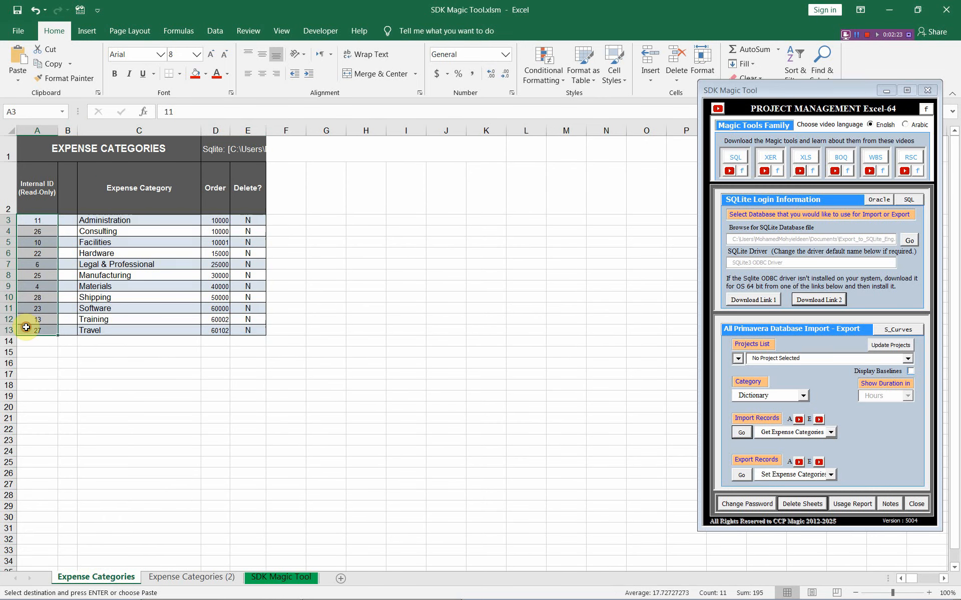
{"action": "key", "text": "Delete"}
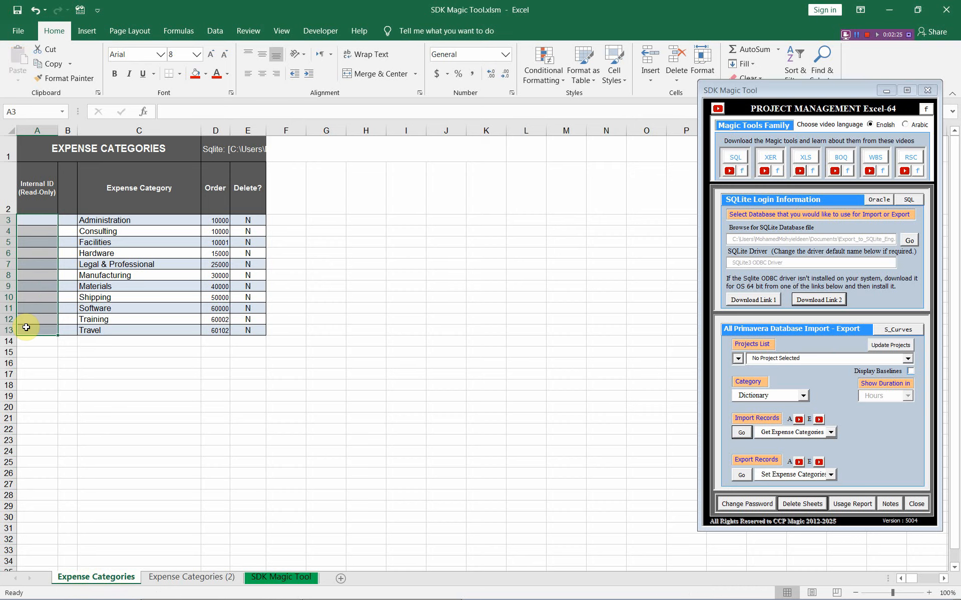
{"action": "left_click", "coordinate": [43, 186]}
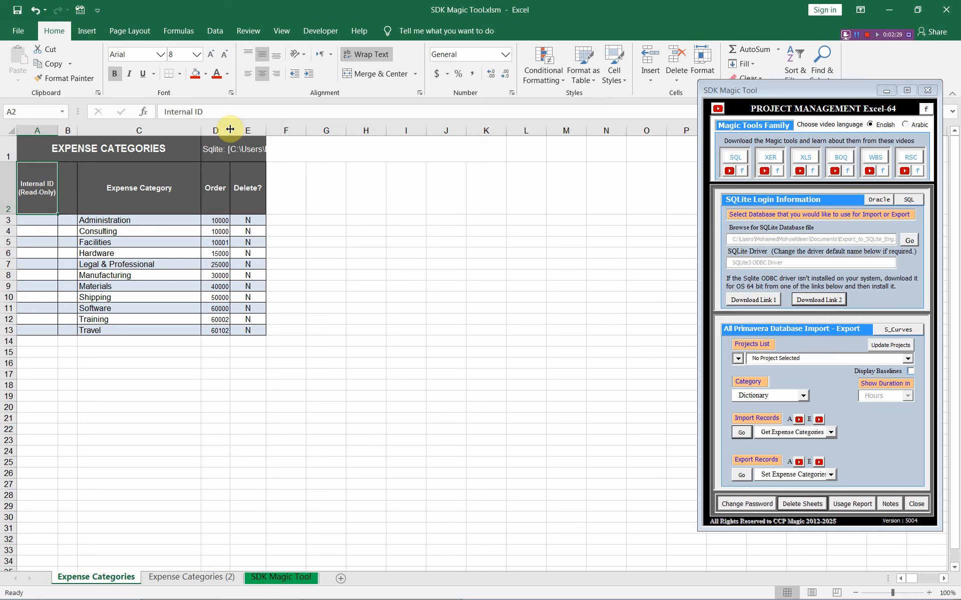
Widen the Order column and renumber D3:D13 as a text series from 1 to 11, starting with '1 in D3.
{"action": "left_click_drag", "start_coordinate": [230, 129], "coordinate": [253, 130]}
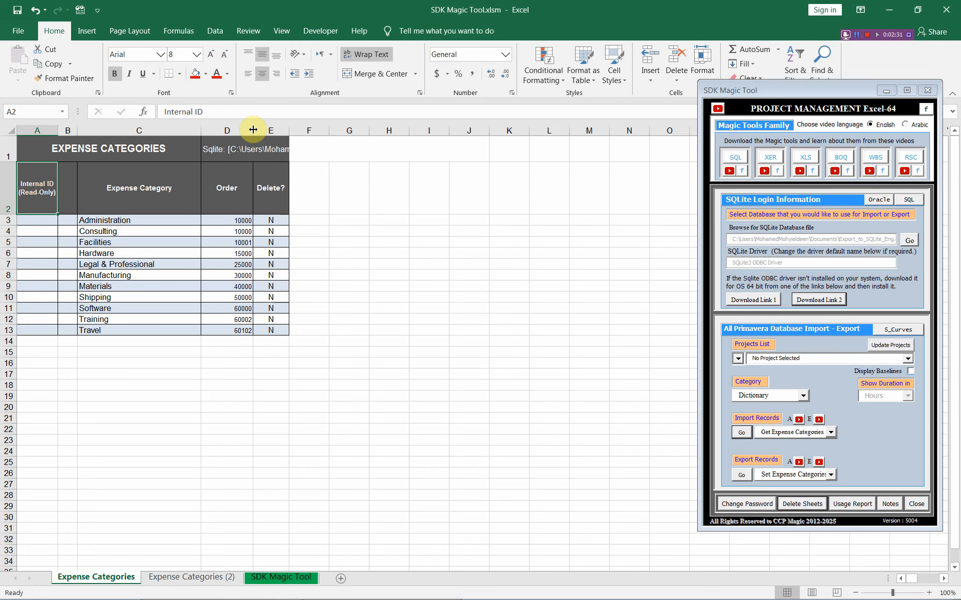
{"action": "left_click", "coordinate": [218, 219]}
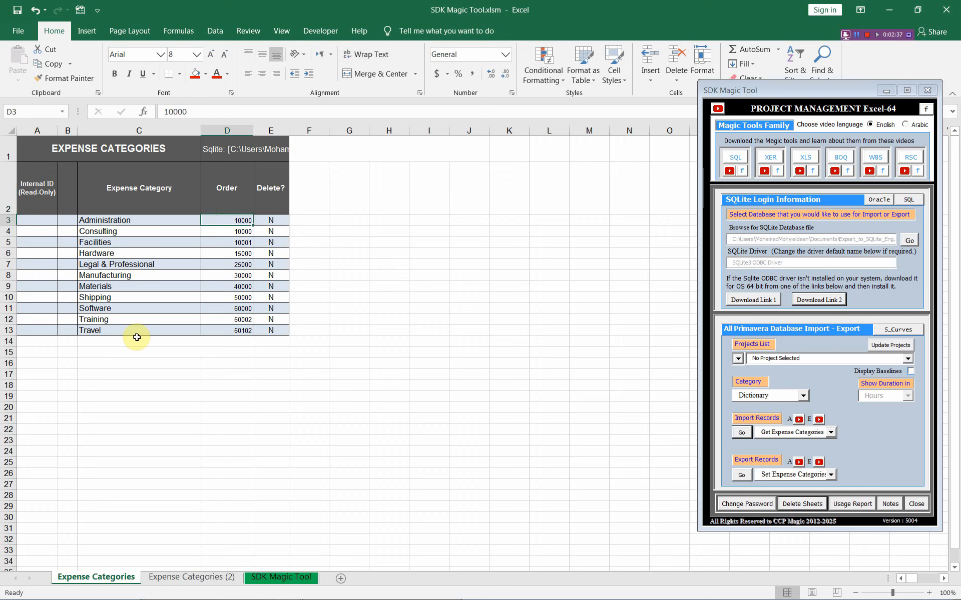
{"action": "type", "text": "'1"}
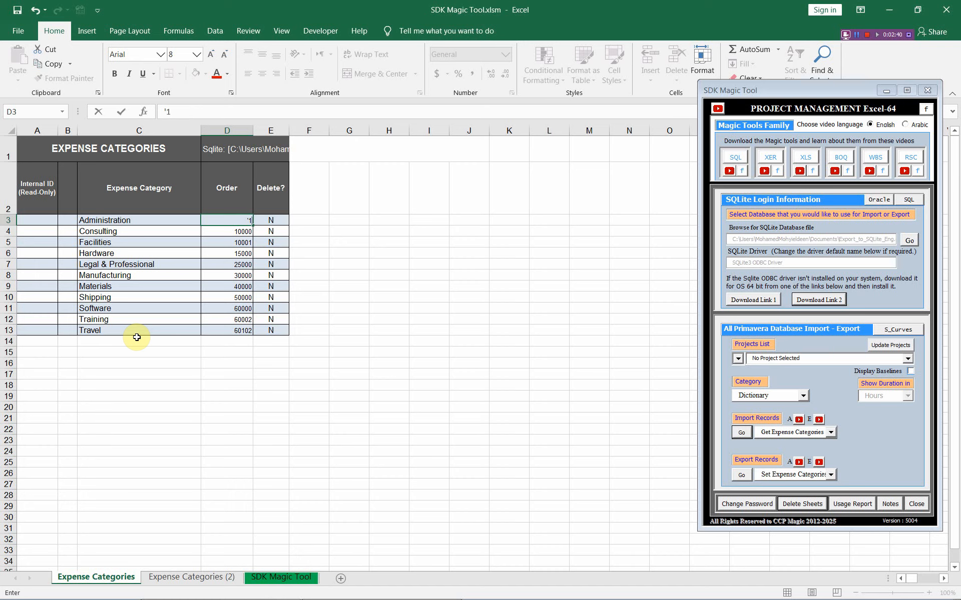
{"action": "left_click", "coordinate": [227, 274]}
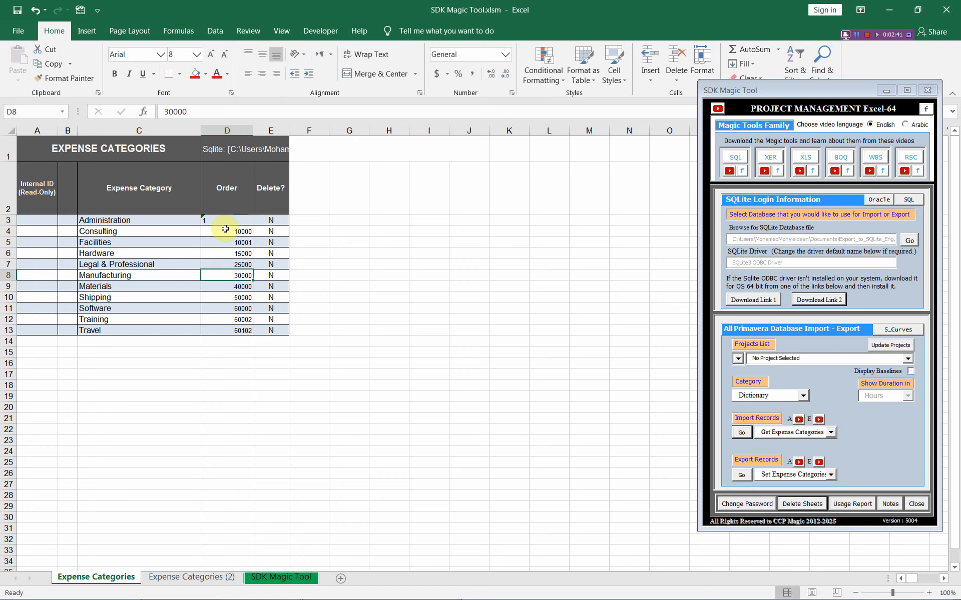
{"action": "left_click", "coordinate": [228, 220]}
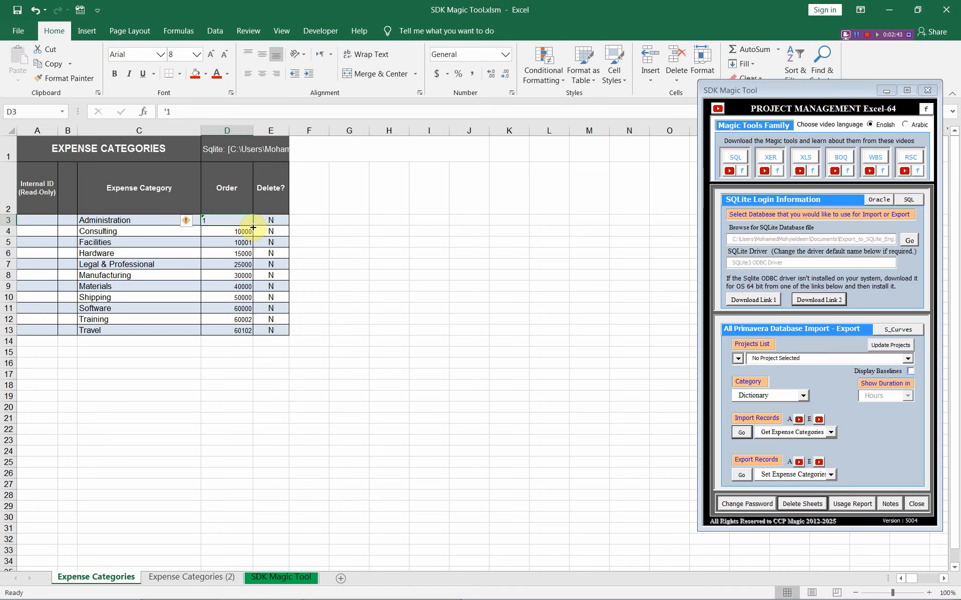
{"action": "left_click_drag", "start_coordinate": [254, 227], "coordinate": [253, 334]}
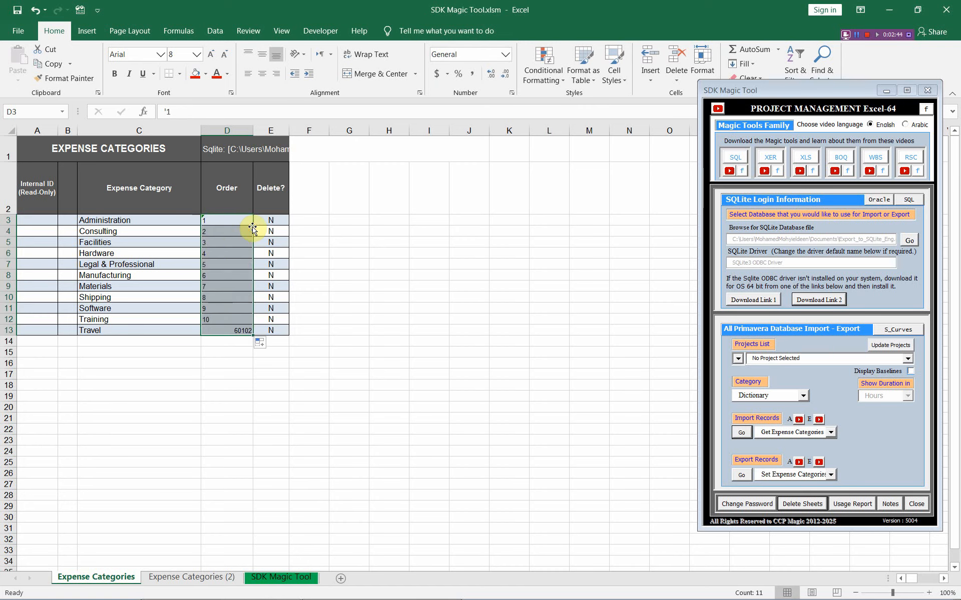
{"action": "left_click", "coordinate": [221, 223]}
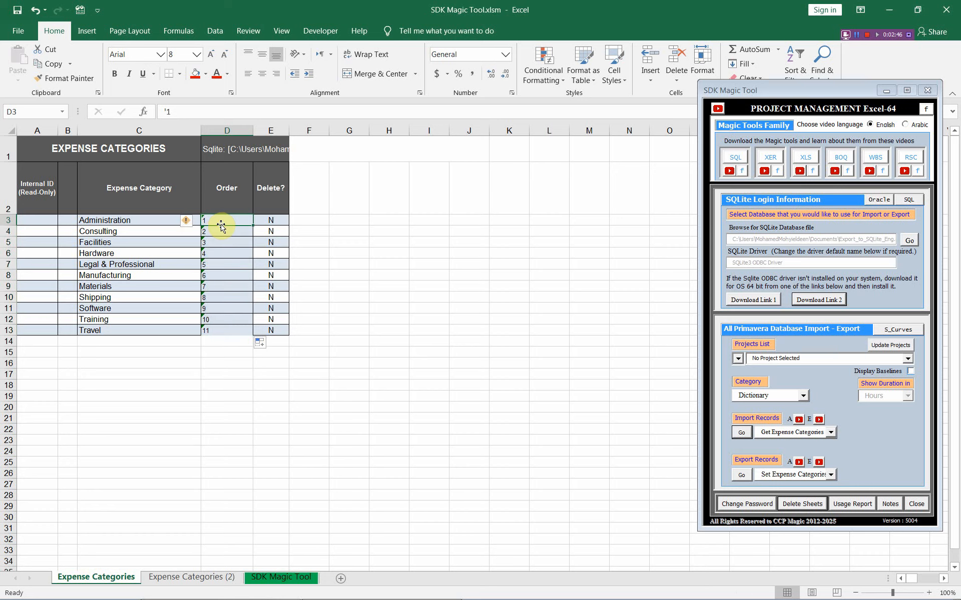
{"action": "left_click", "coordinate": [142, 220]}
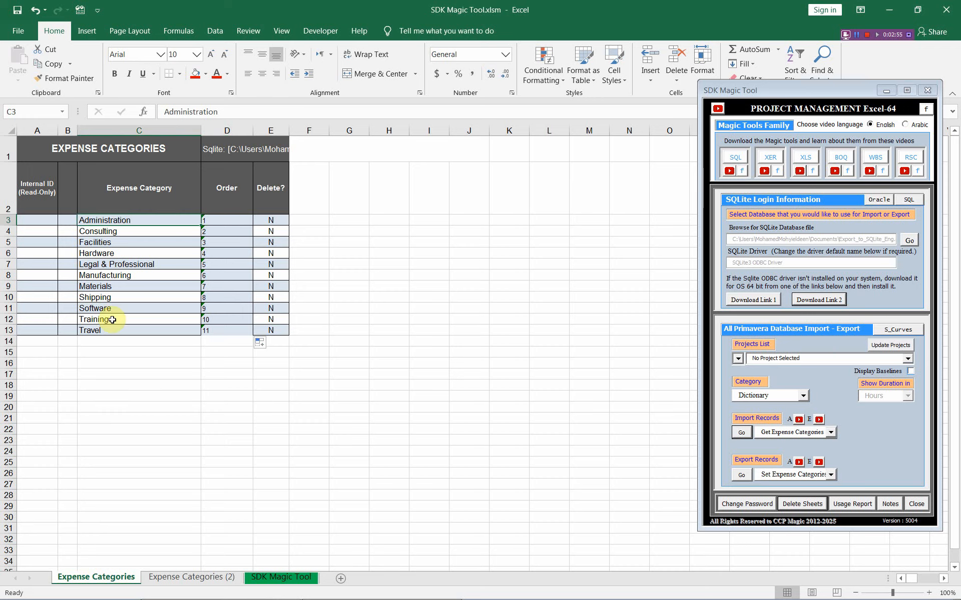
Export the records to the database with Set Expense Categories, re-import them with Get Expense Categories, and review the Internal IDs in A3:A13.
{"action": "left_click", "coordinate": [741, 476]}
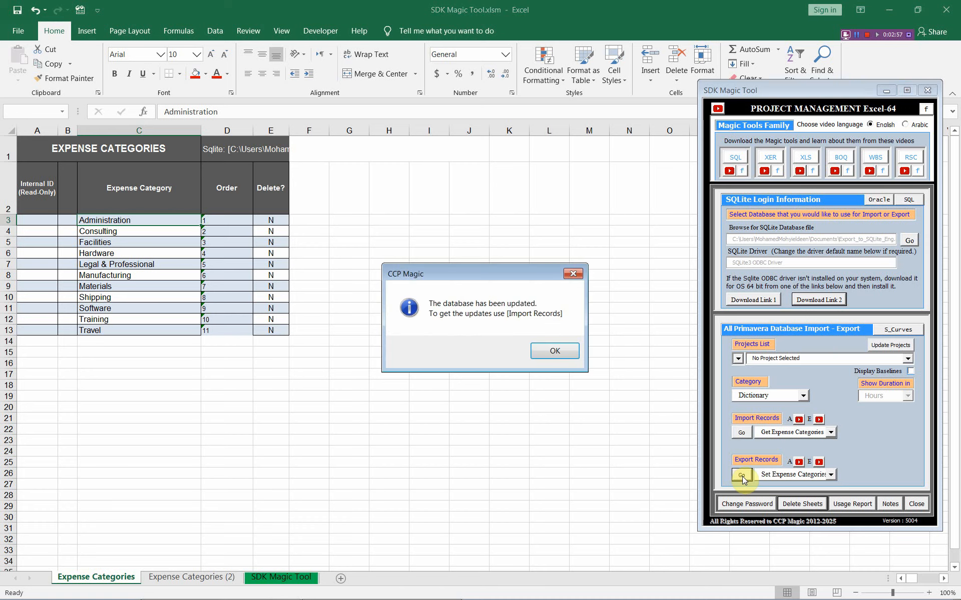
{"action": "left_click", "coordinate": [553, 350]}
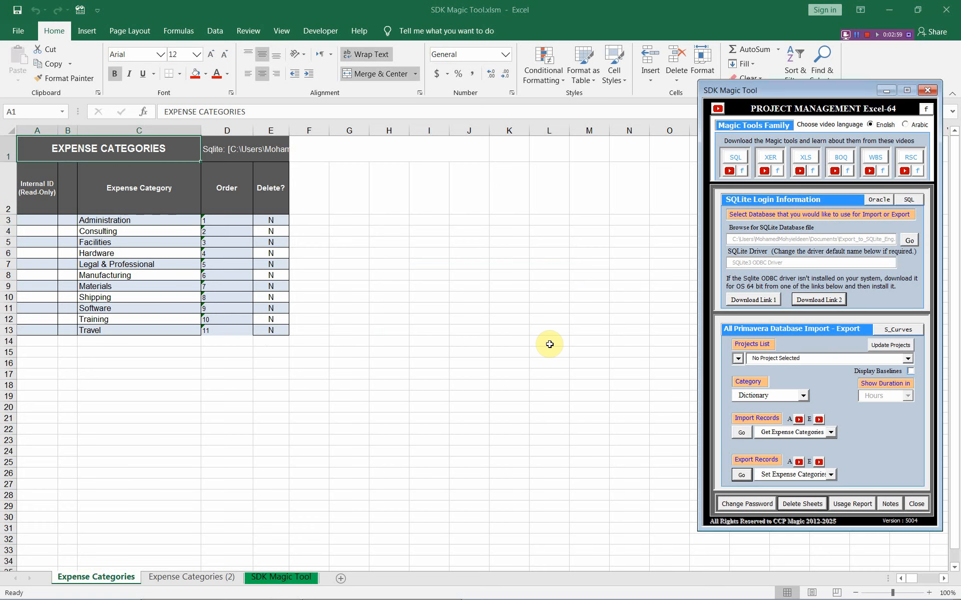
{"action": "left_click", "coordinate": [740, 432]}
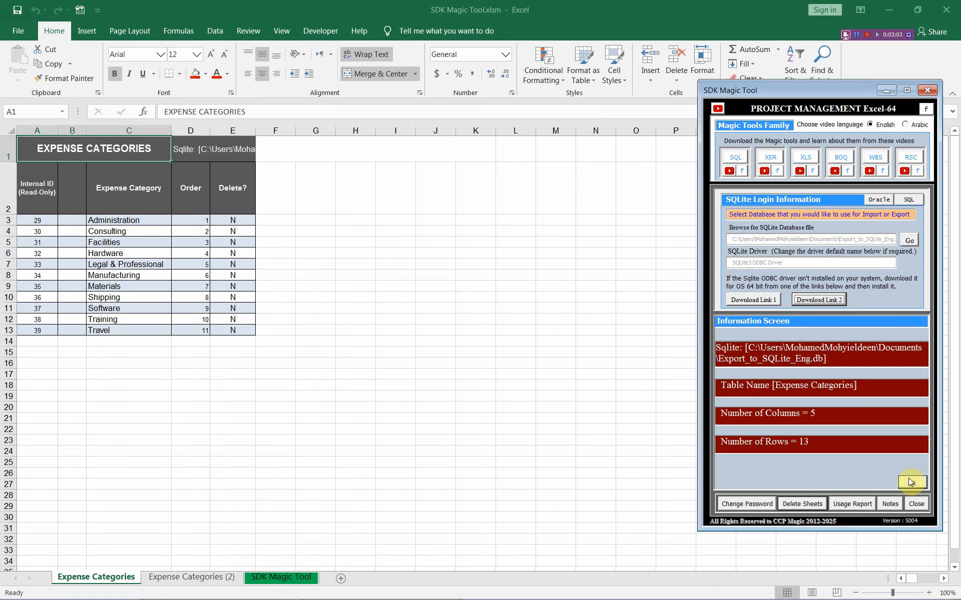
{"action": "left_click", "coordinate": [907, 482]}
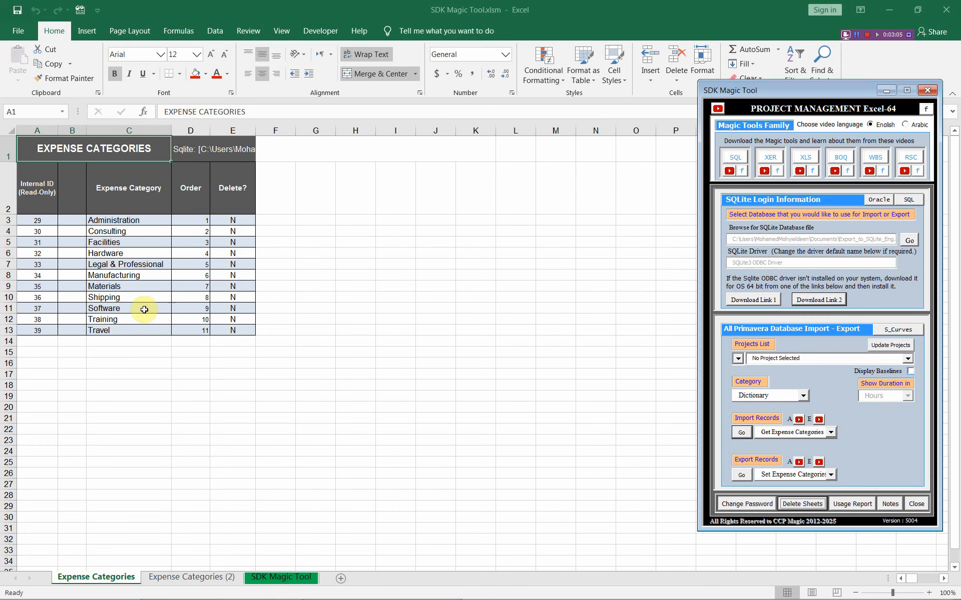
{"action": "left_click_drag", "start_coordinate": [37, 219], "coordinate": [40, 330]}
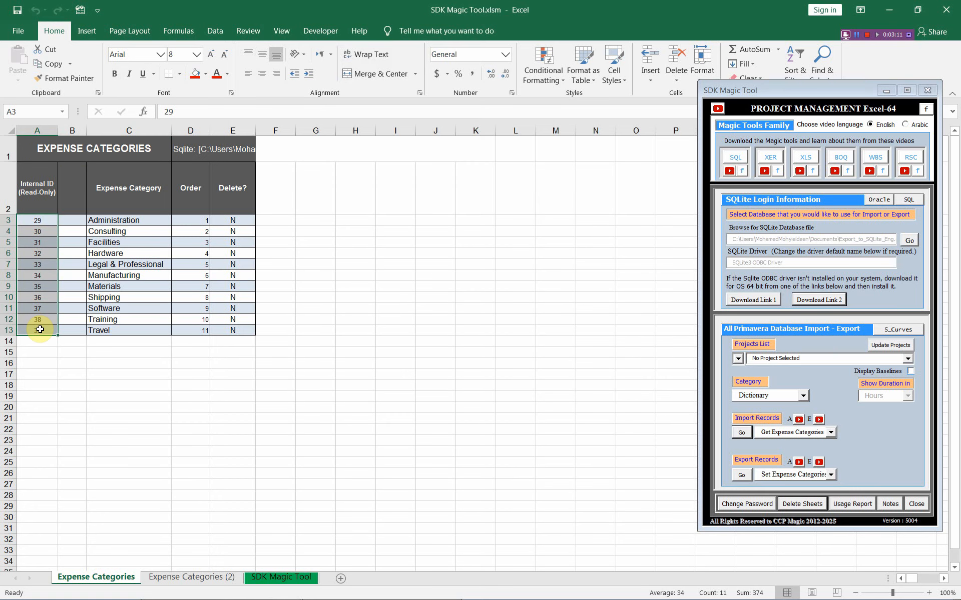
Switch to Primavera P6, refresh the data, and check the re-created Expense Categories list in Admin Categories.
{"action": "key", "text": "alt+Tab"}
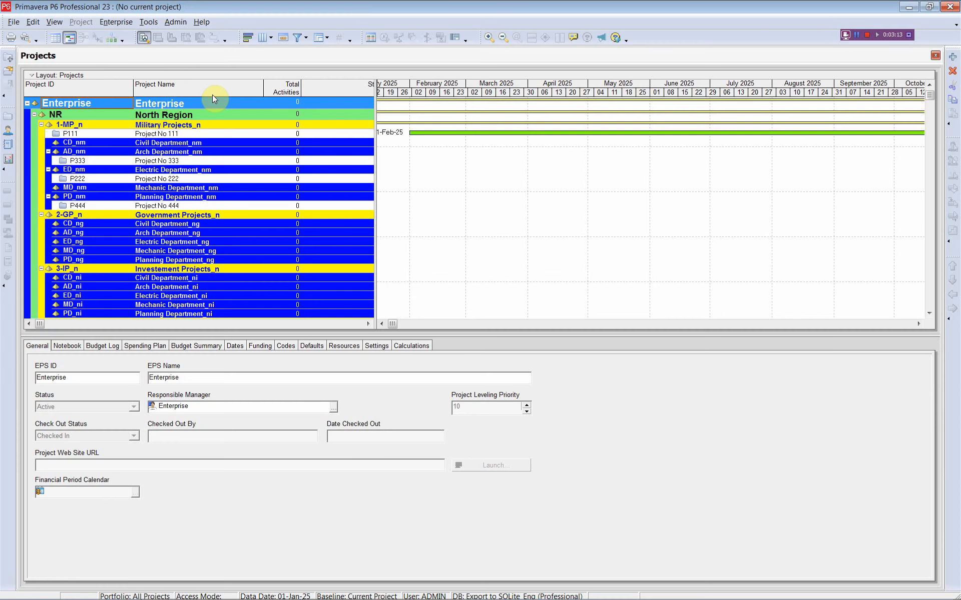
{"action": "left_click", "coordinate": [14, 22]}
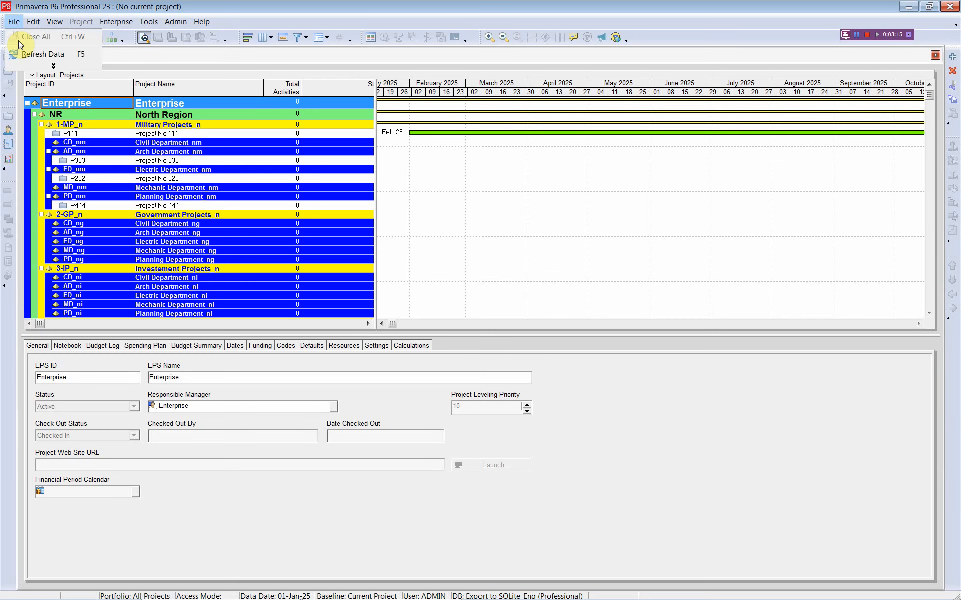
{"action": "left_click", "coordinate": [28, 54]}
{"action": "left_click", "coordinate": [175, 22]}
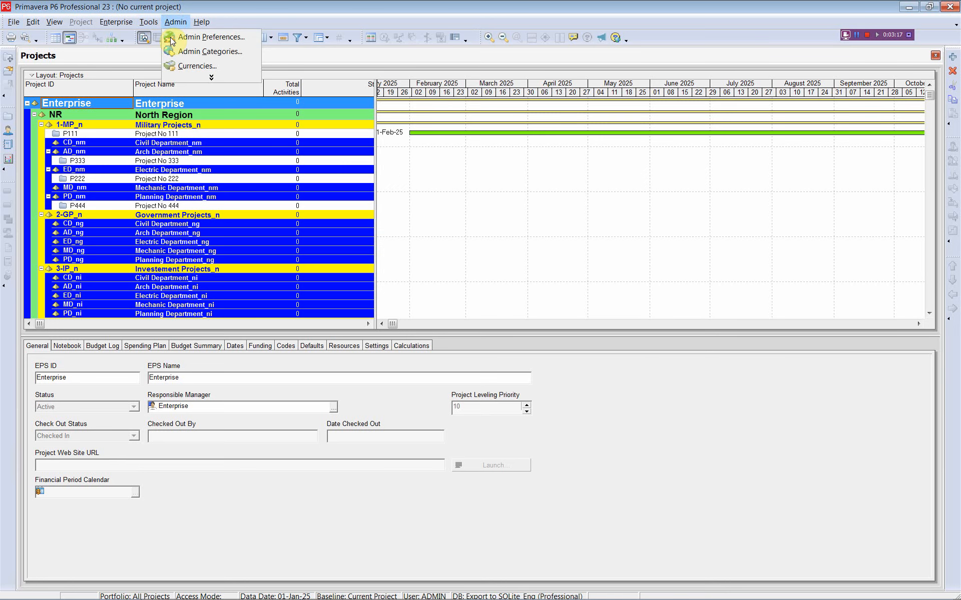
{"action": "left_click", "coordinate": [199, 52]}
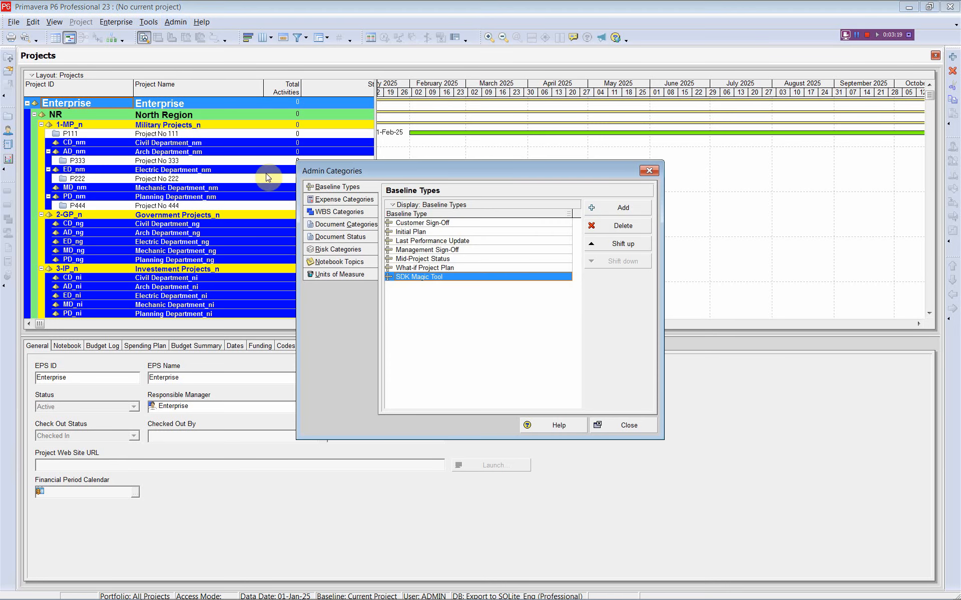
{"action": "left_click", "coordinate": [338, 199]}
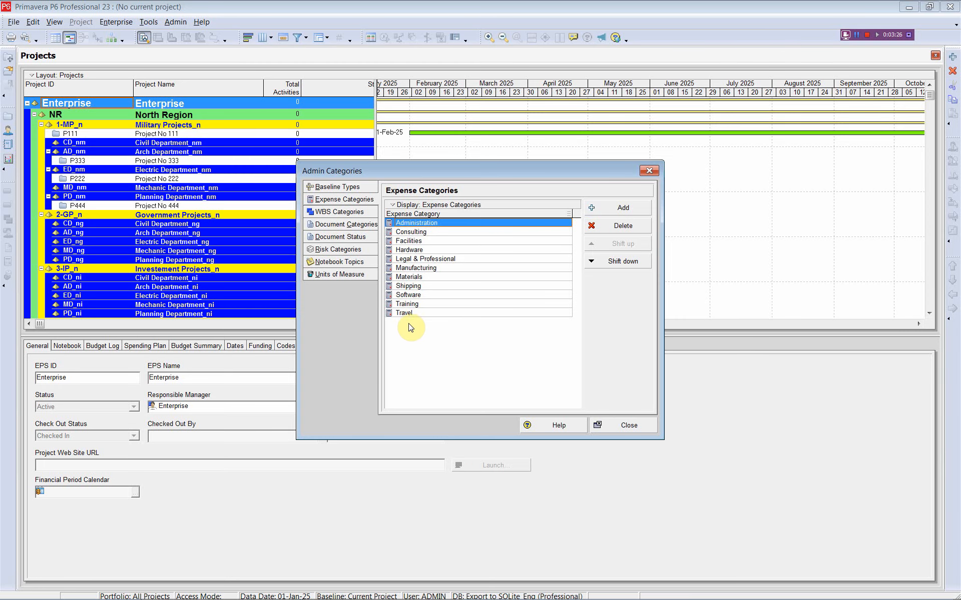
{"action": "left_click", "coordinate": [649, 171]}
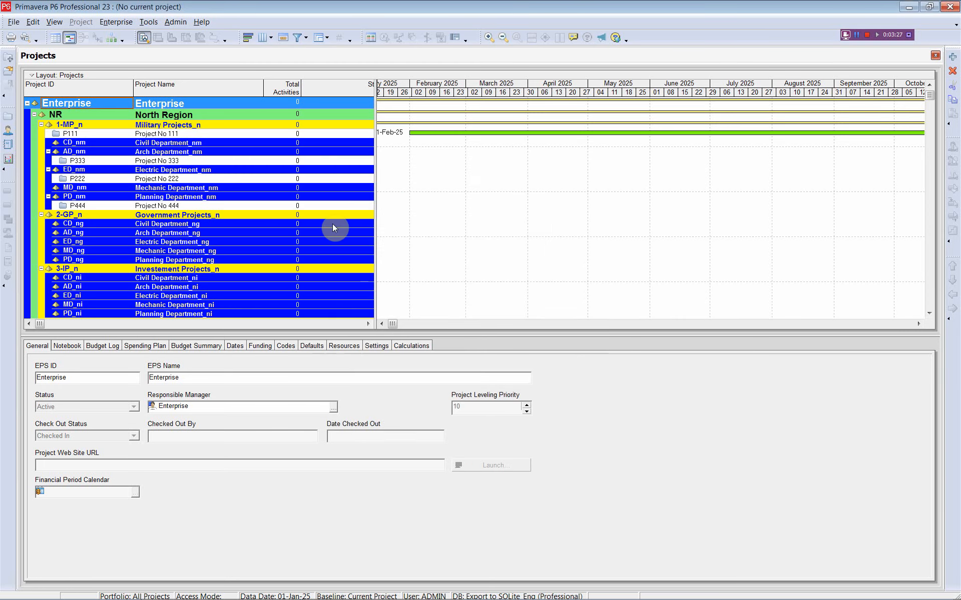
Back in Excel, widen the Expense Category column and add the category SDK Magic Tool with Order 12 in row 14.
{"action": "key", "text": "alt+Tab"}
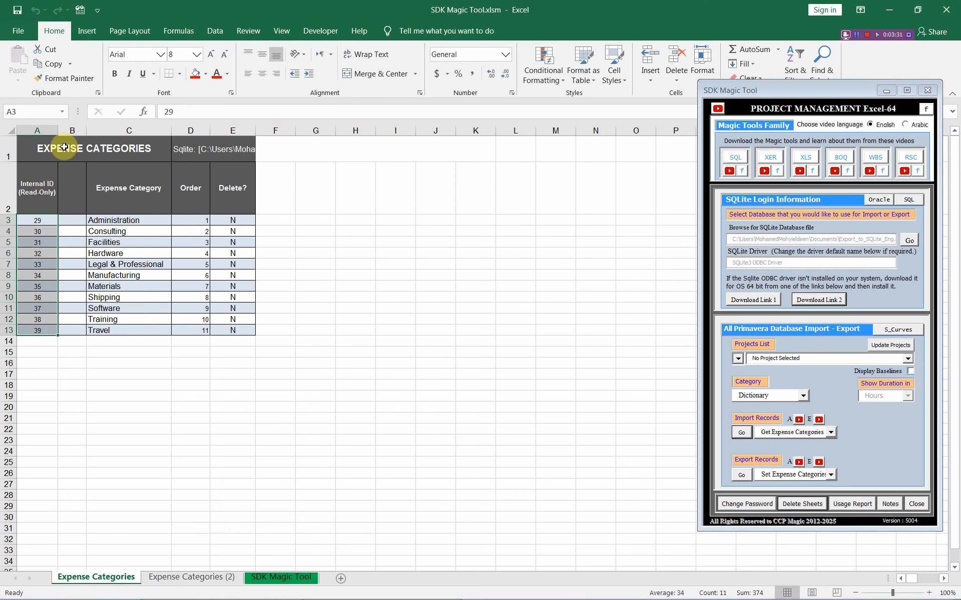
{"action": "left_click", "coordinate": [64, 147]}
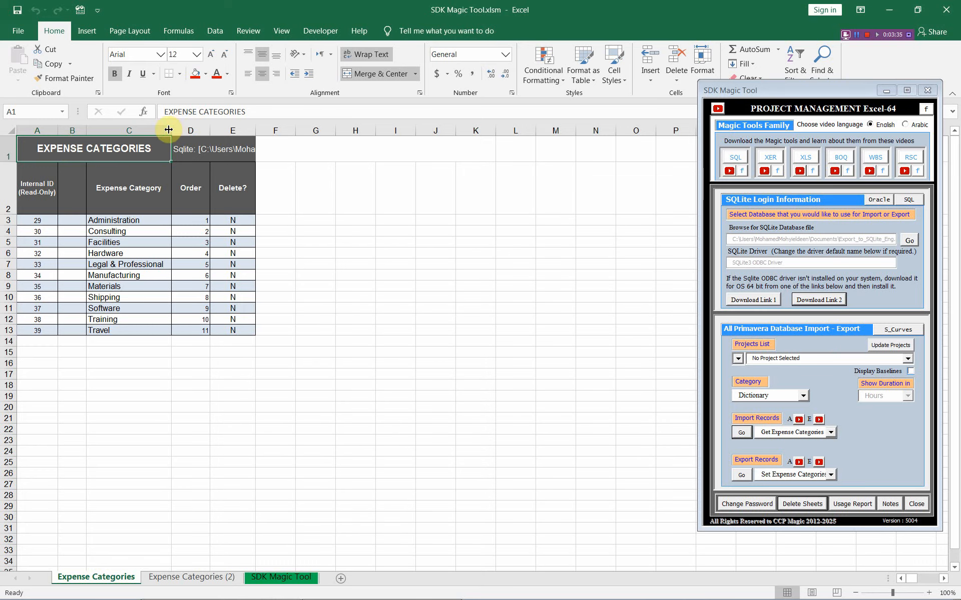
{"action": "left_click_drag", "start_coordinate": [172, 129], "coordinate": [230, 133]}
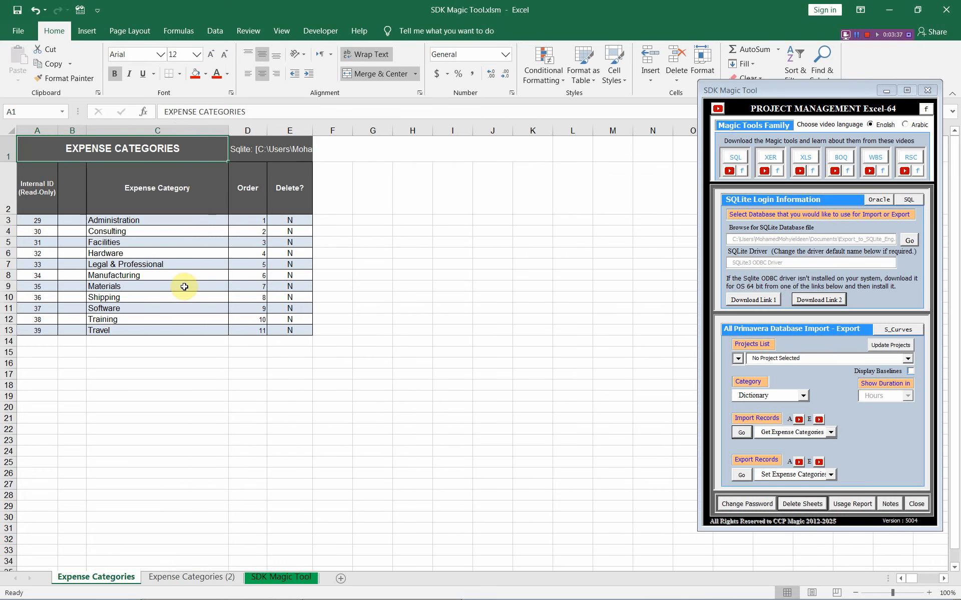
{"action": "left_click", "coordinate": [181, 340]}
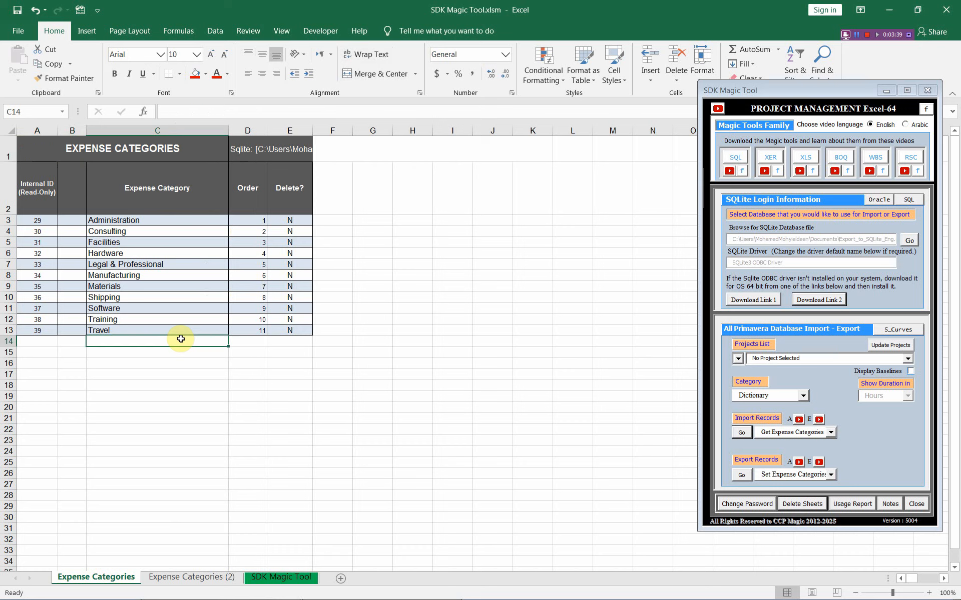
{"action": "type", "text": "S"}
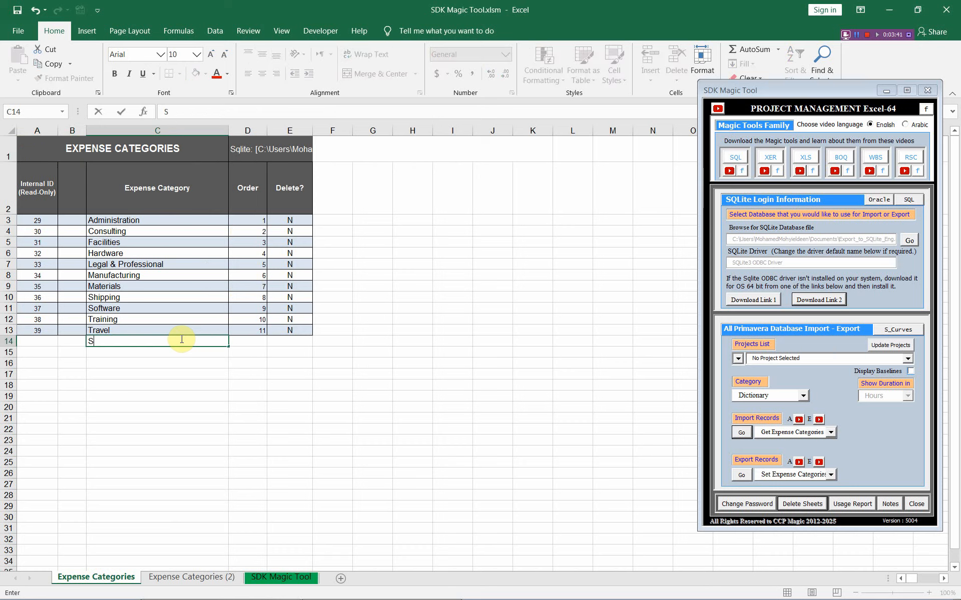
{"action": "type", "text": "DK Magic Tool"}
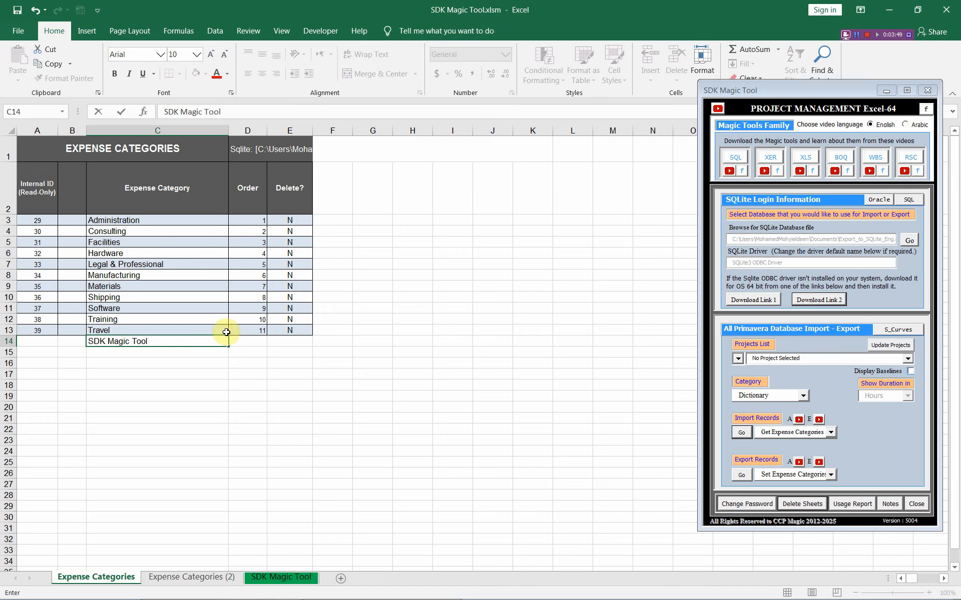
{"action": "left_click", "coordinate": [236, 340]}
{"action": "type", "text": "12"}
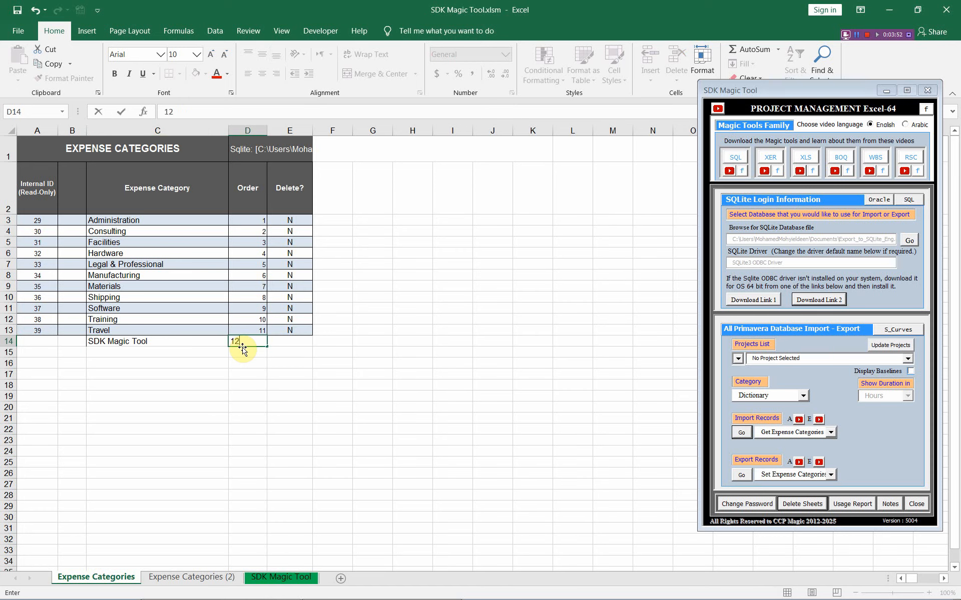
{"action": "left_click", "coordinate": [68, 340]}
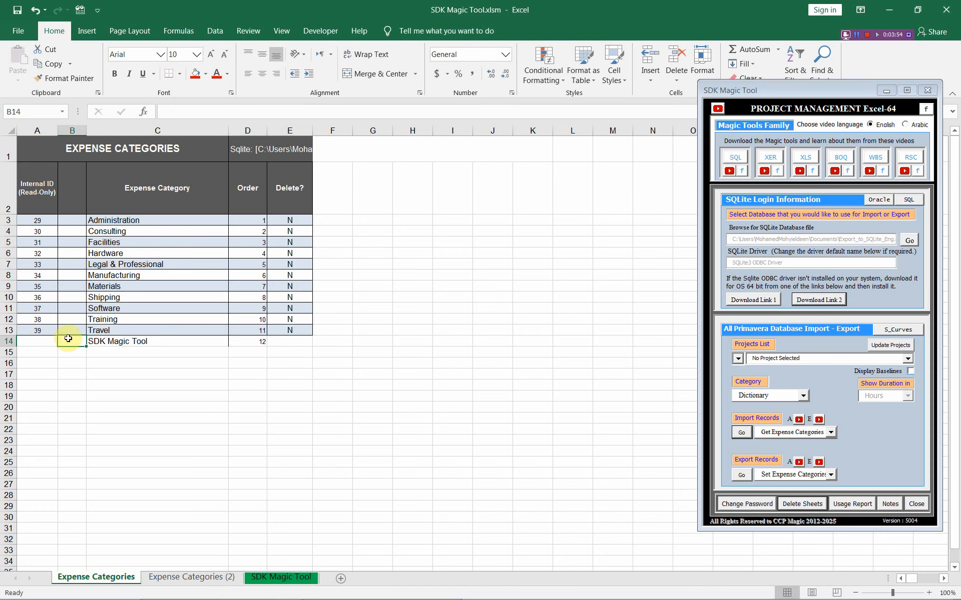
Export the new SDK Magic Tool category to the database and re-import the expense categories into the sheet.
{"action": "left_click", "coordinate": [740, 475]}
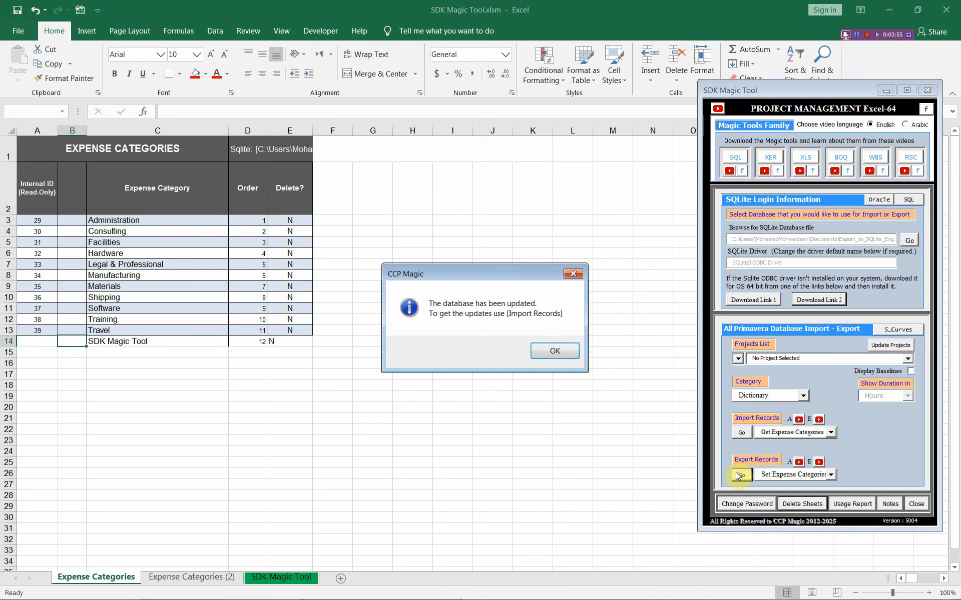
{"action": "left_click", "coordinate": [552, 354]}
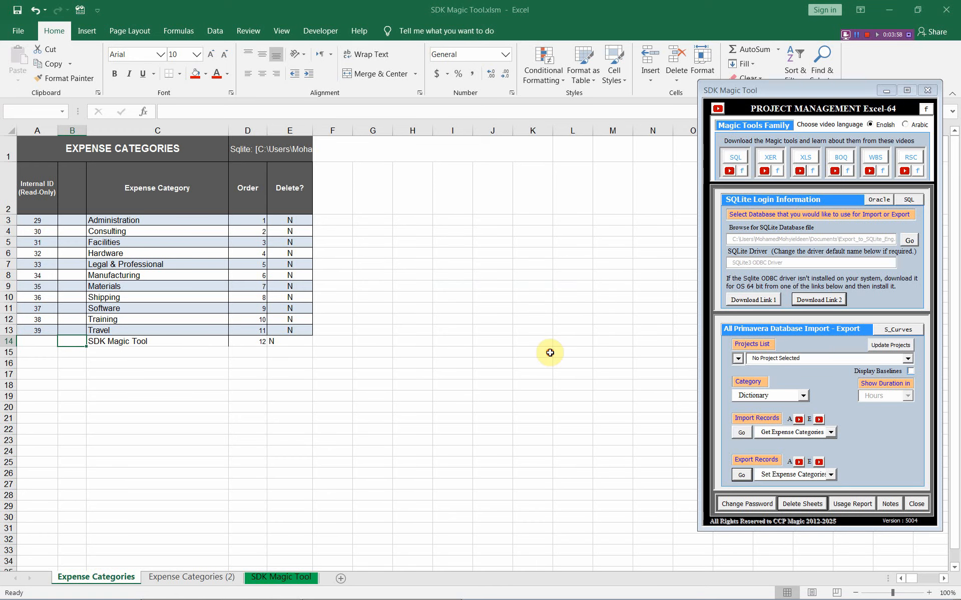
{"action": "left_click", "coordinate": [741, 432]}
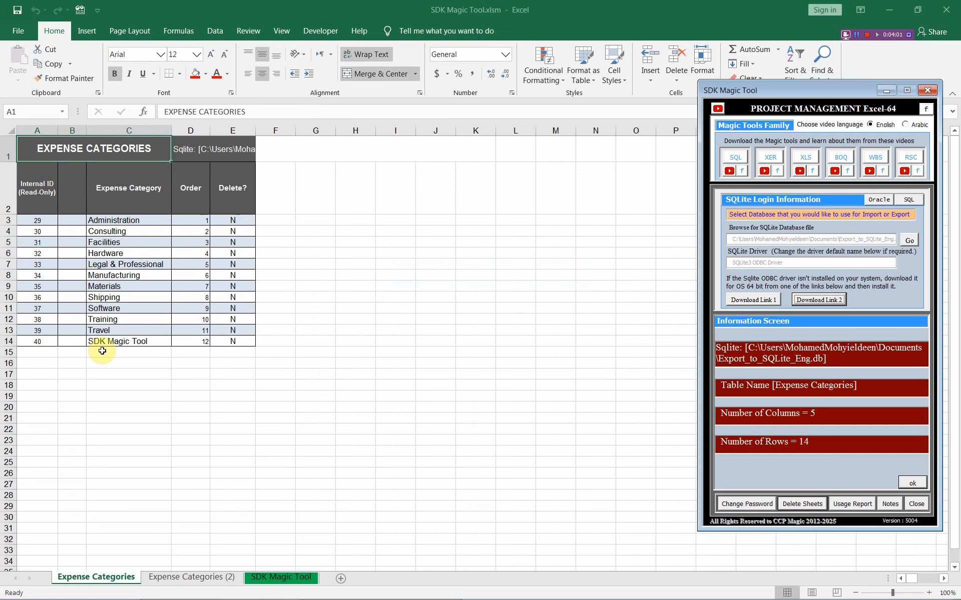
Select the SDK Magic Tool category in C14, dismiss the import information, then switch to Primavera P6 and refresh its data.
{"action": "left_click", "coordinate": [124, 342]}
{"action": "left_click", "coordinate": [912, 482]}
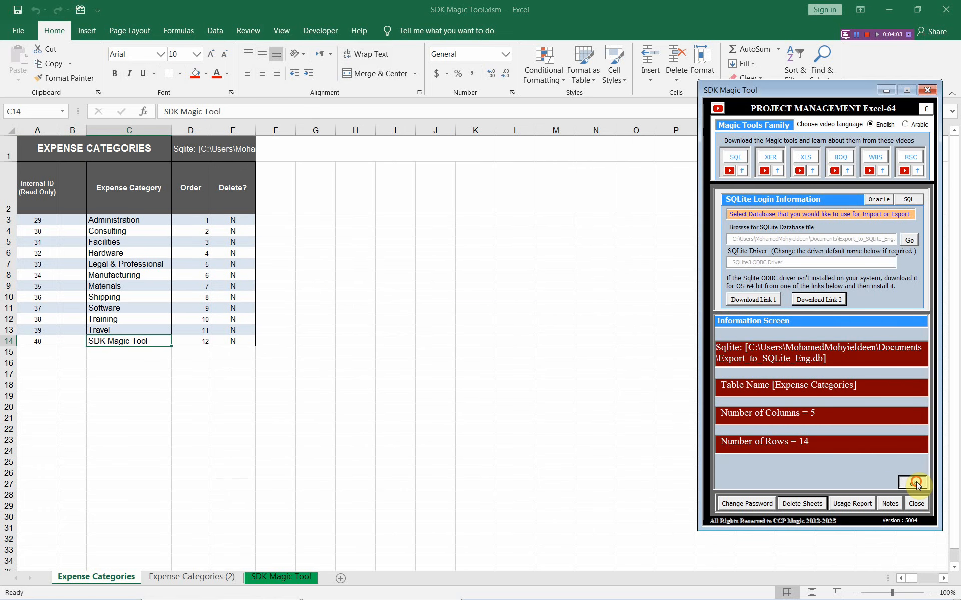
{"action": "key", "text": "alt+Tab"}
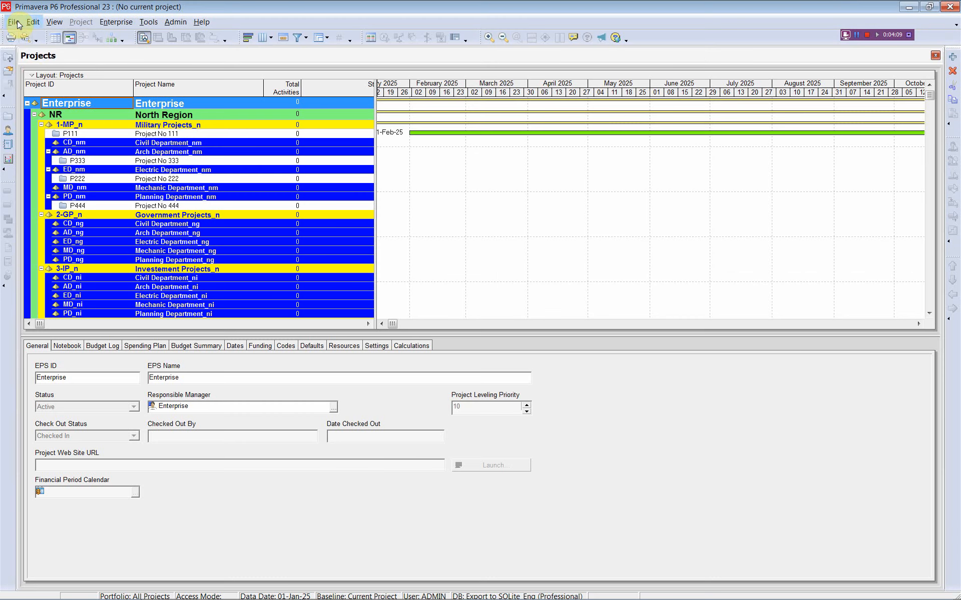
{"action": "left_click", "coordinate": [14, 22]}
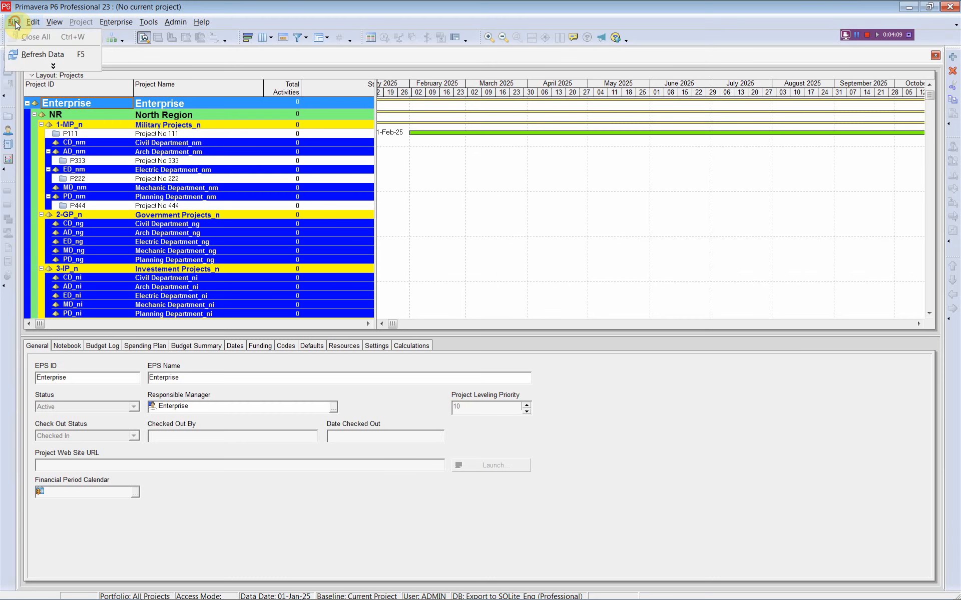
Check the Baseline Types list in Admin Categories for the SDK Magic Tool entry, close the dialog, and return to Excel.
{"action": "left_click", "coordinate": [176, 22]}
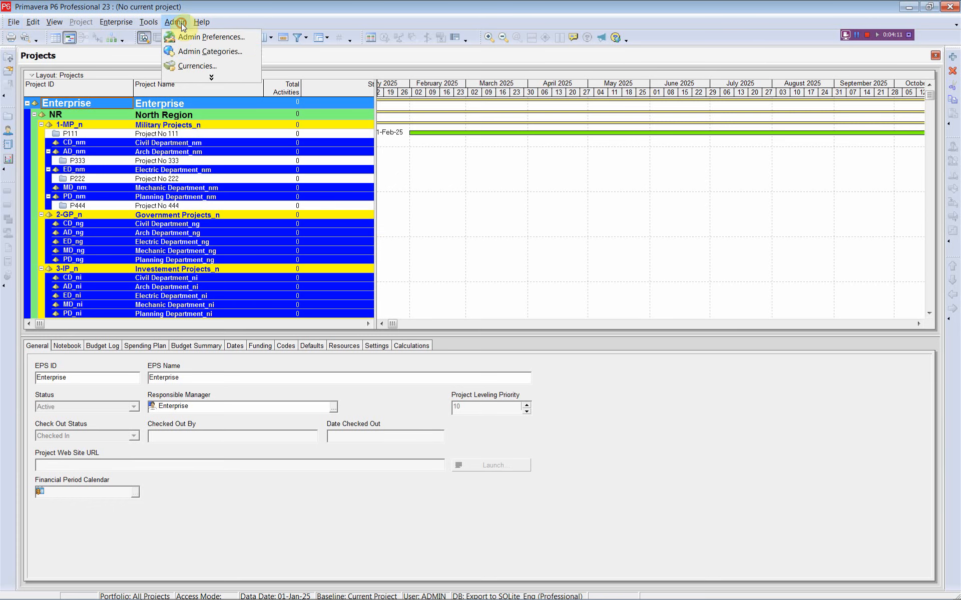
{"action": "left_click", "coordinate": [202, 51]}
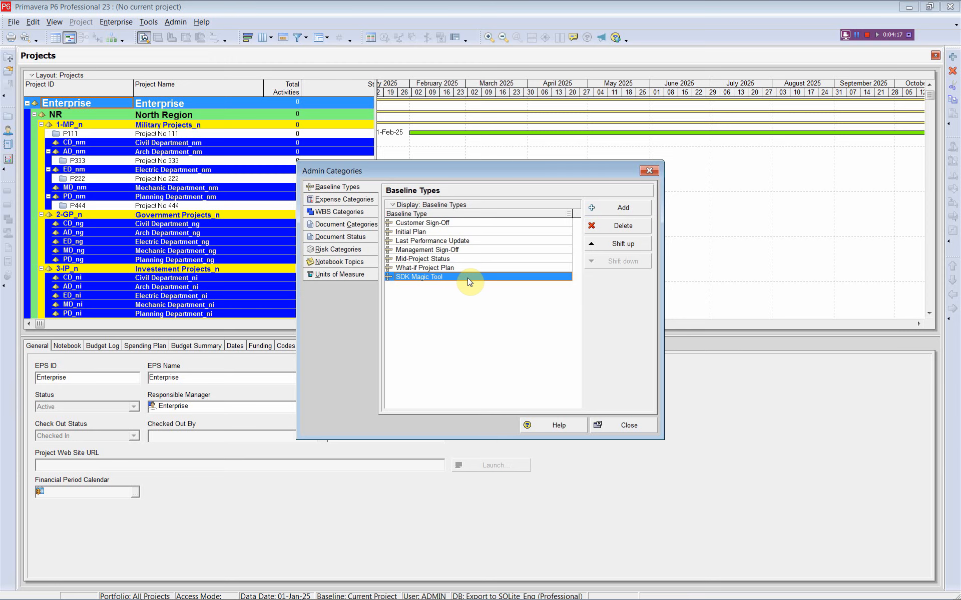
{"action": "left_click", "coordinate": [648, 171]}
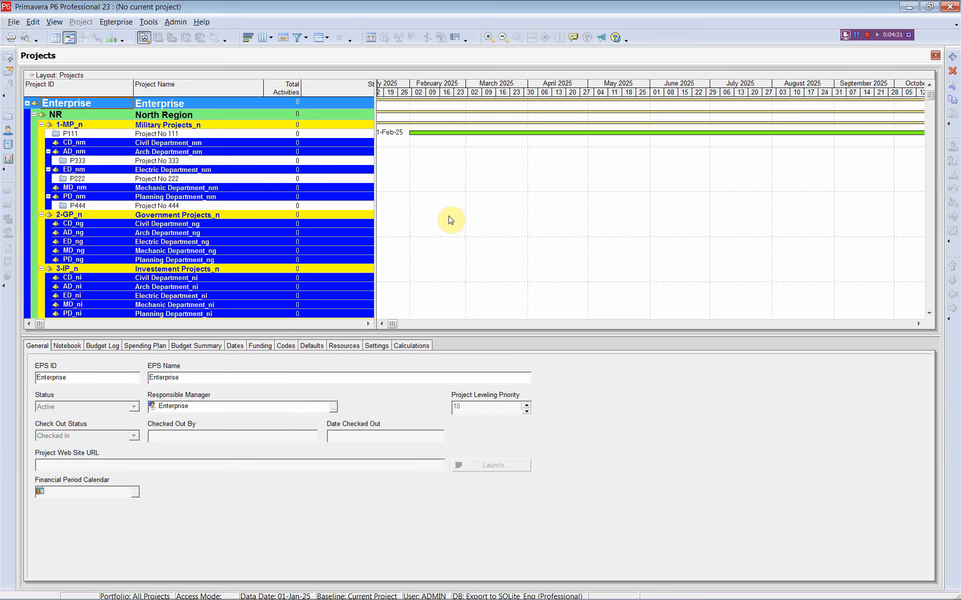
{"action": "key", "text": "alt+Tab"}
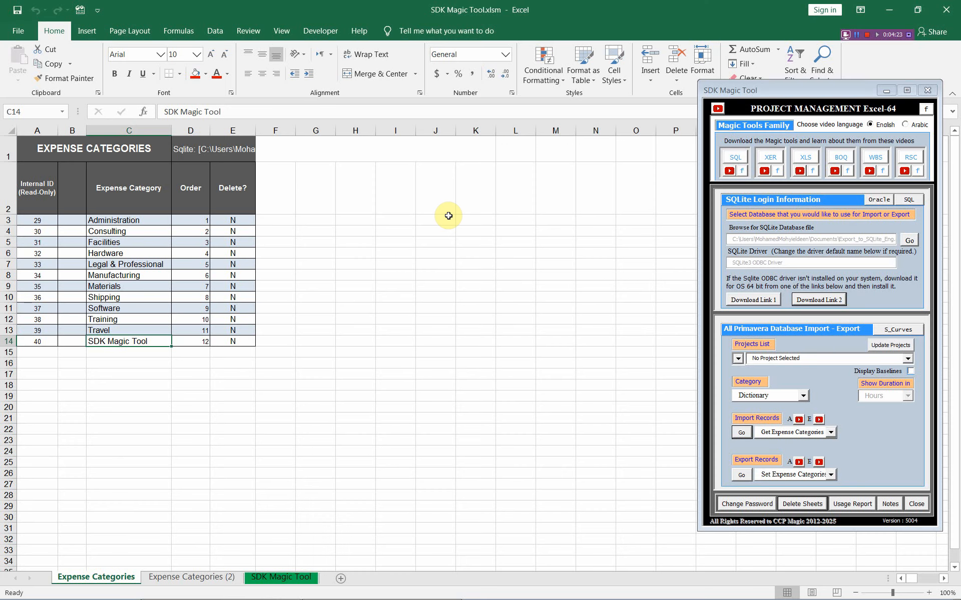